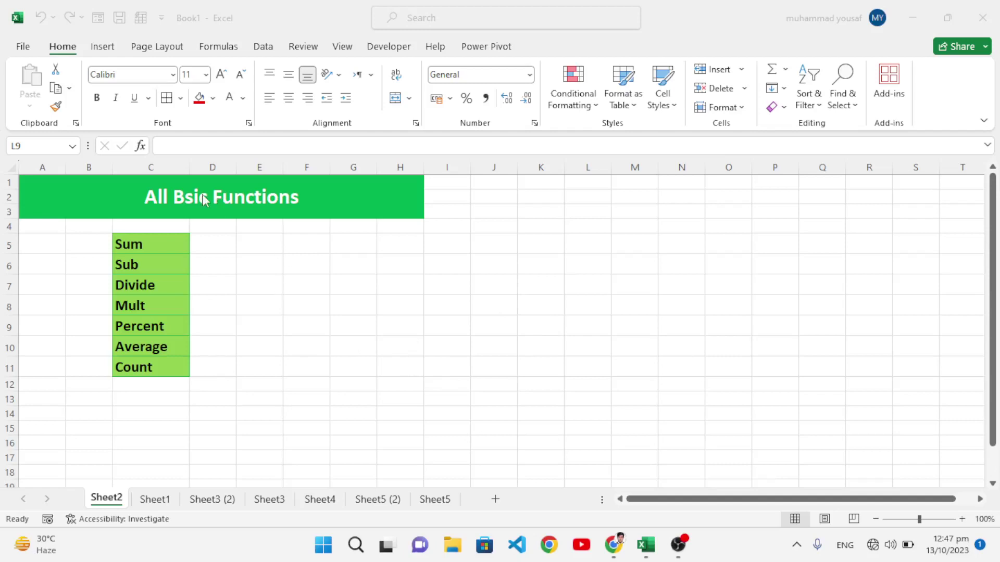
- Fix the A1 title typo so it reads 'All Basic Functions', then go to Sheet1
click(183, 197)
double_click(183, 198)
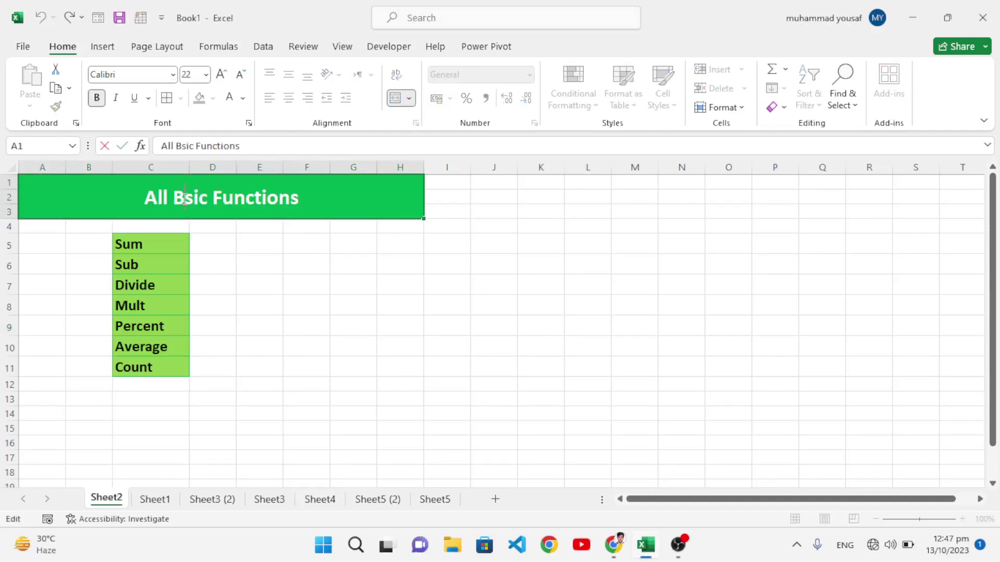
text(a)
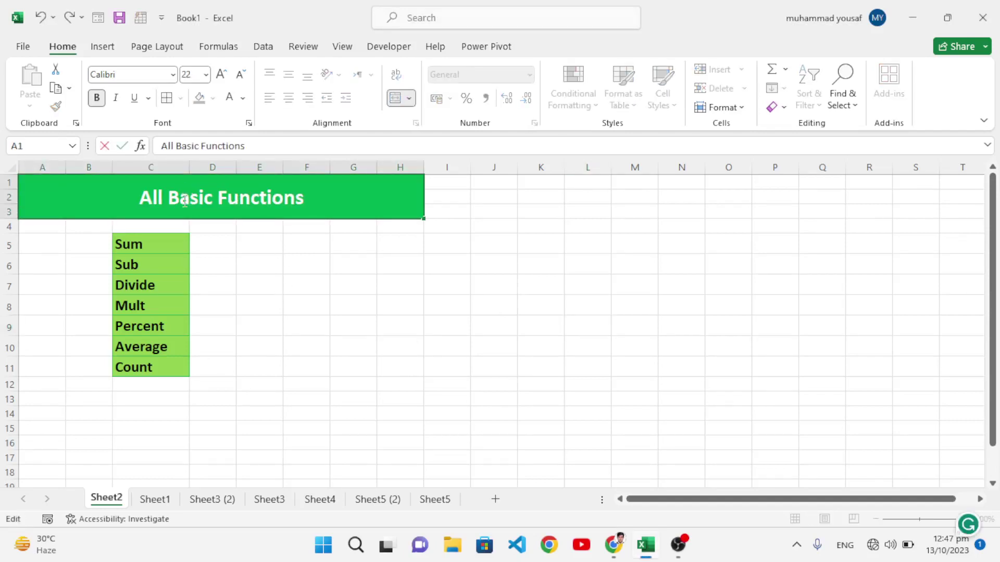
click(286, 241)
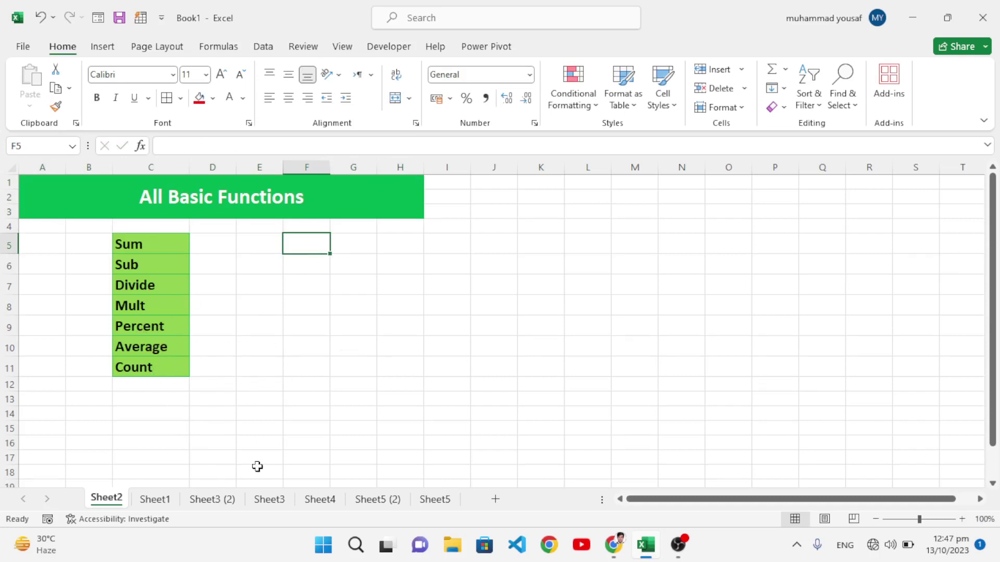
click(163, 501)
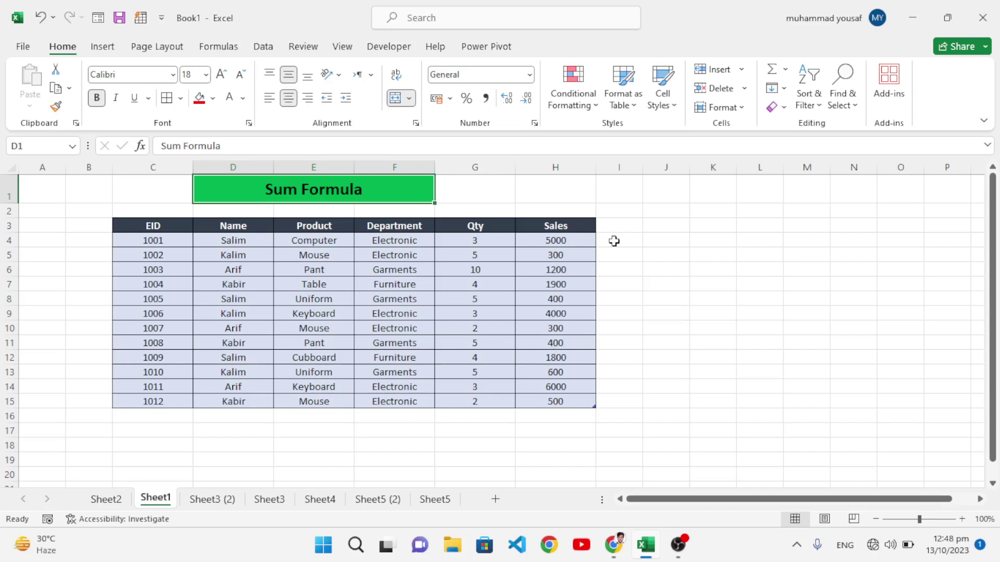
- Add the label 'Total' in G16 below the sales table
drag(556, 241, 556, 372)
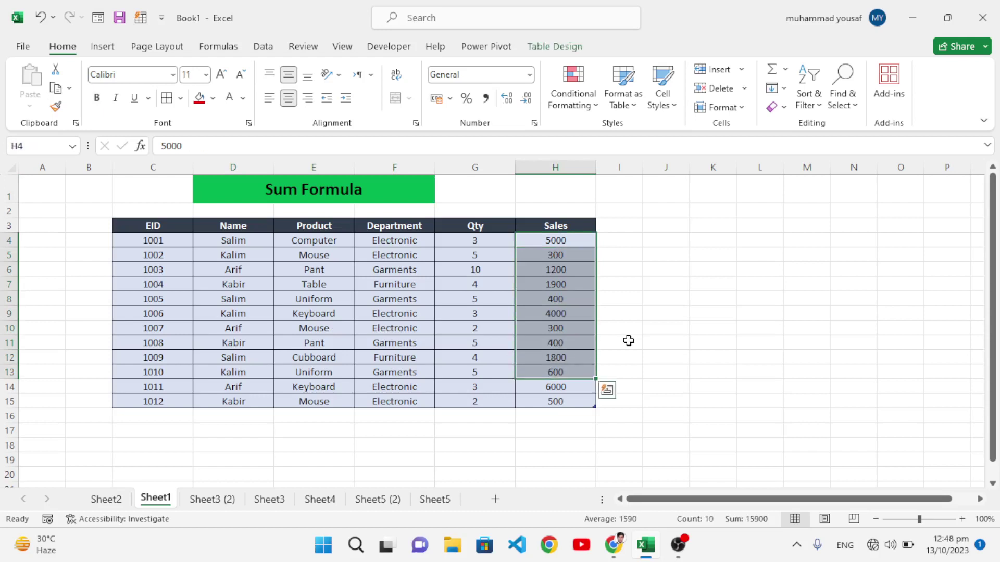
click(628, 340)
click(497, 413)
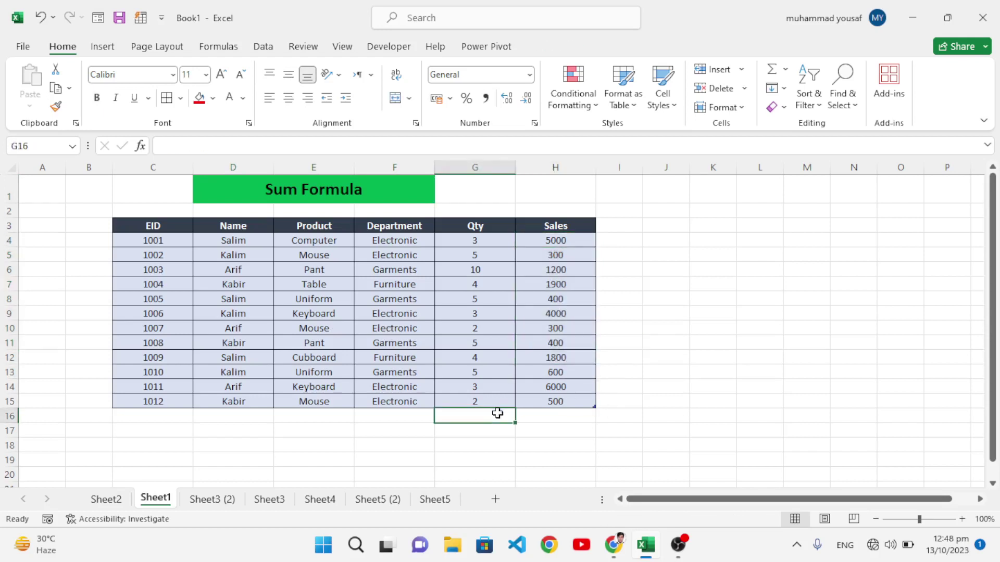
text(Tota)
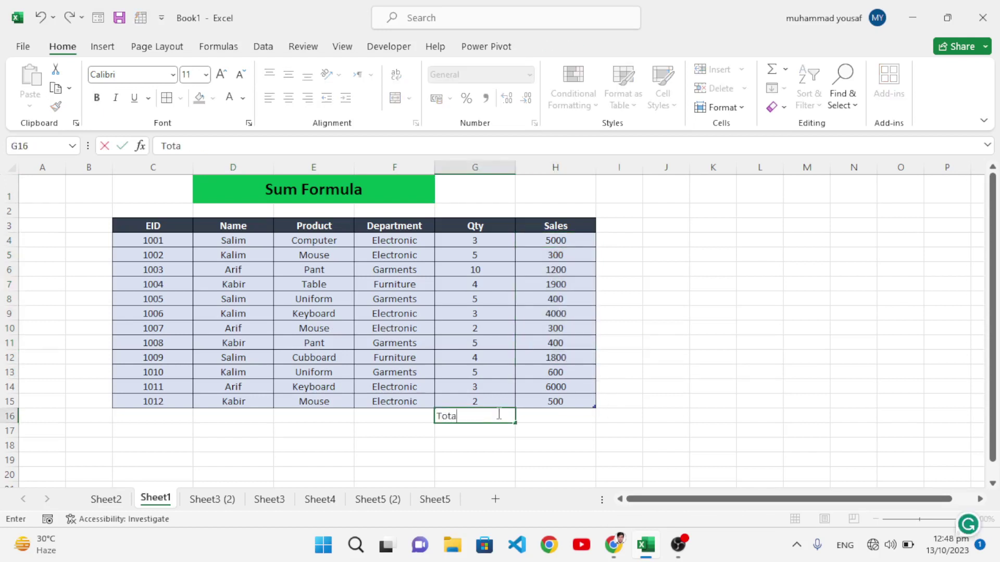
text(l)
click(552, 413)
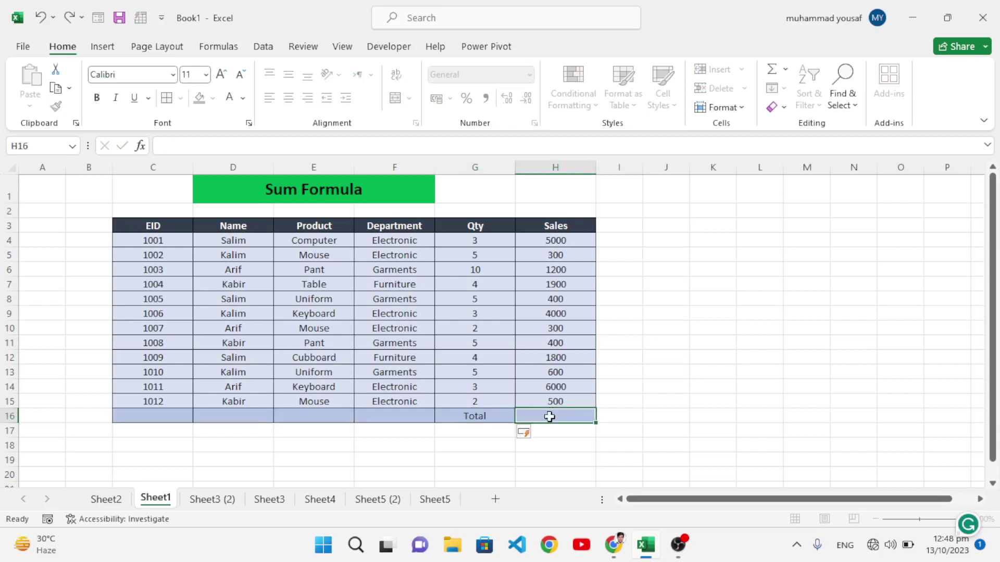
- Enter =SUM(H4:H15) in H16 to total the Sales column as 22400
click(422, 426)
click(552, 415)
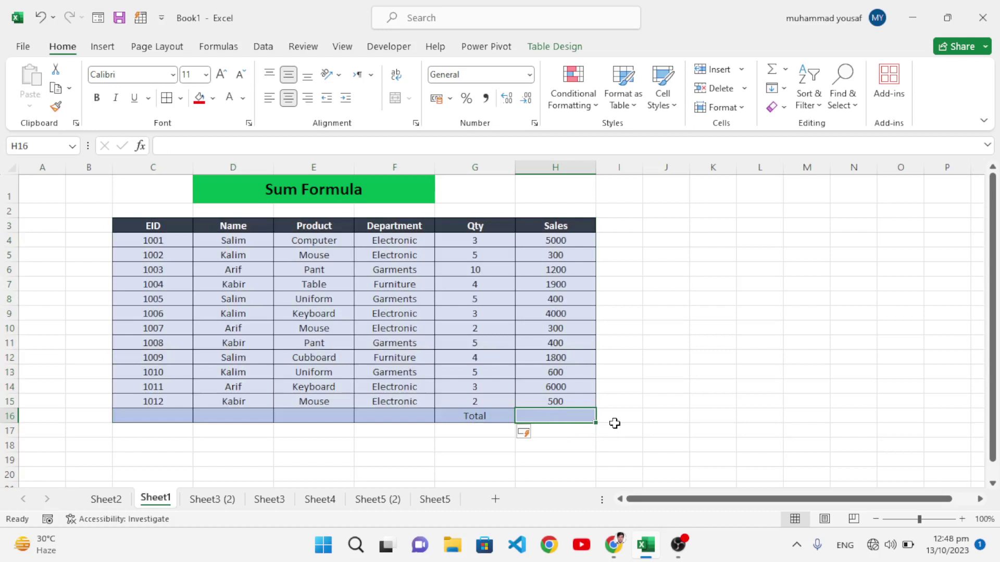
text(=sum)
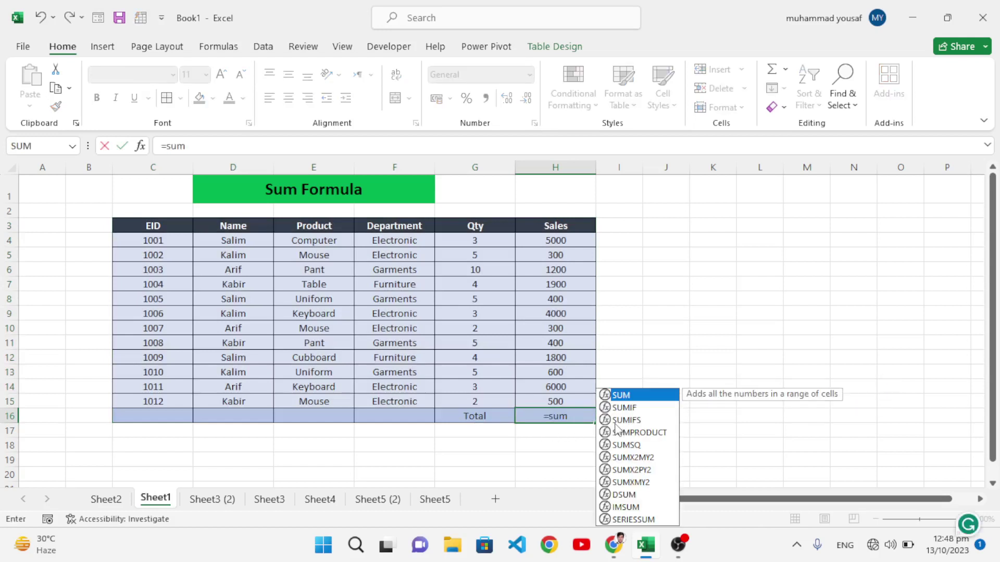
key(Tab)
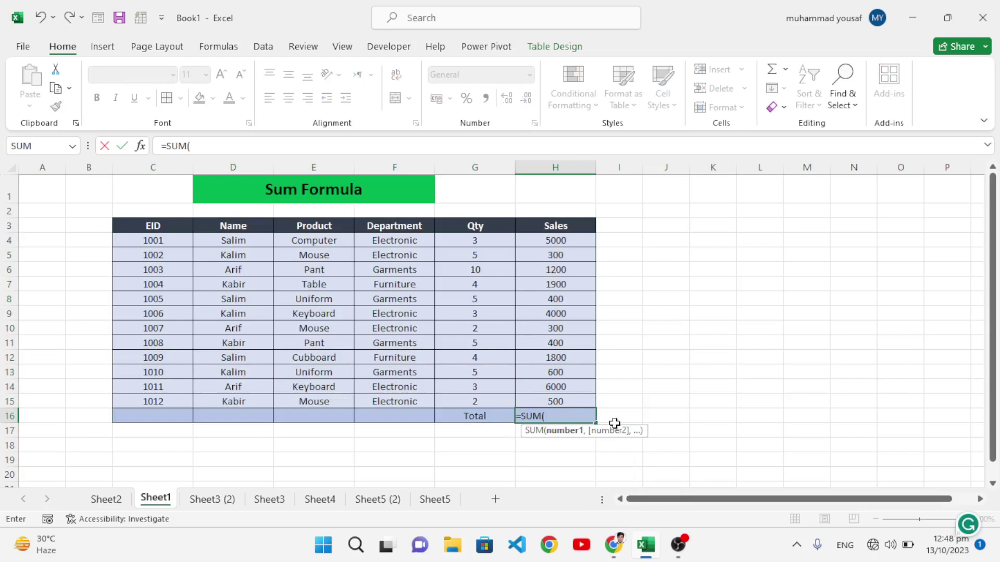
drag(554, 241, 557, 401)
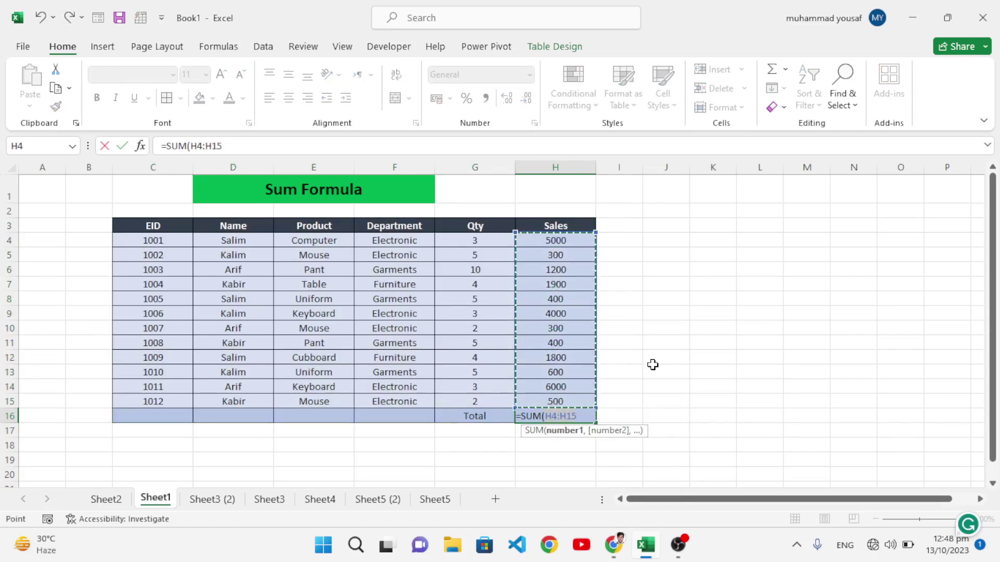
text())
key(Return)
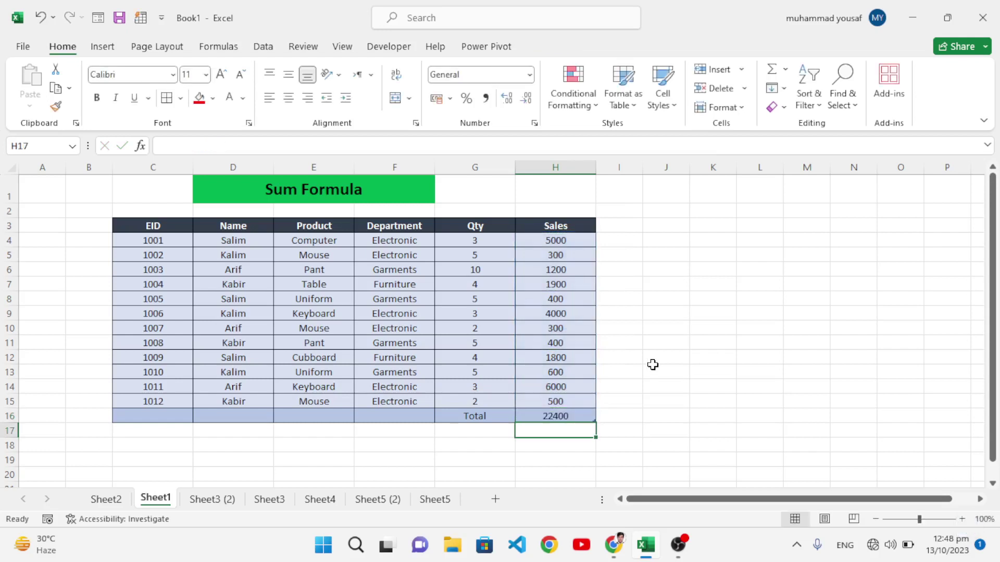
- Replace the H16 total with an AutoSum SUBTOTAL(109,H4:H15), then delete it
click(585, 415)
key(Delete)
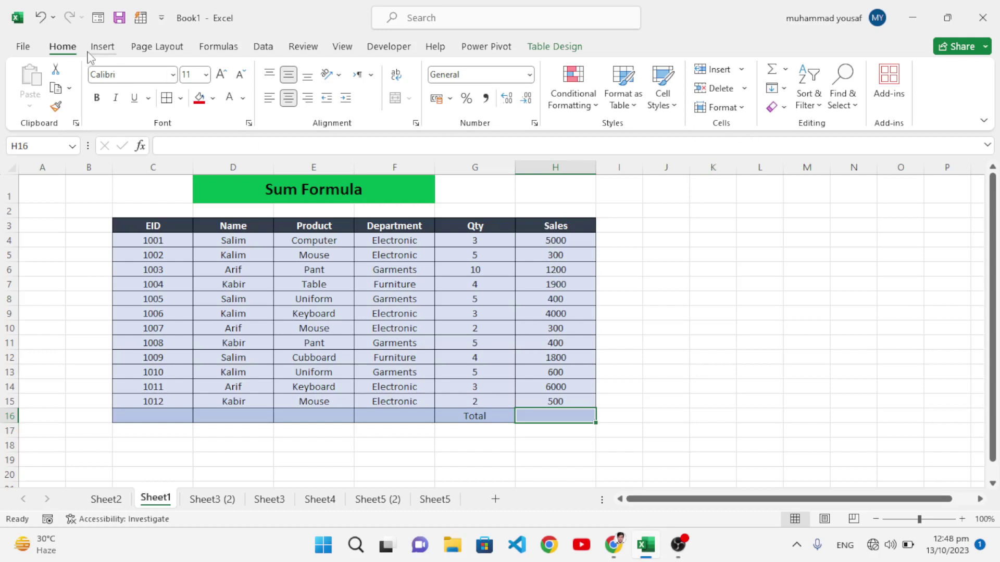
click(785, 70)
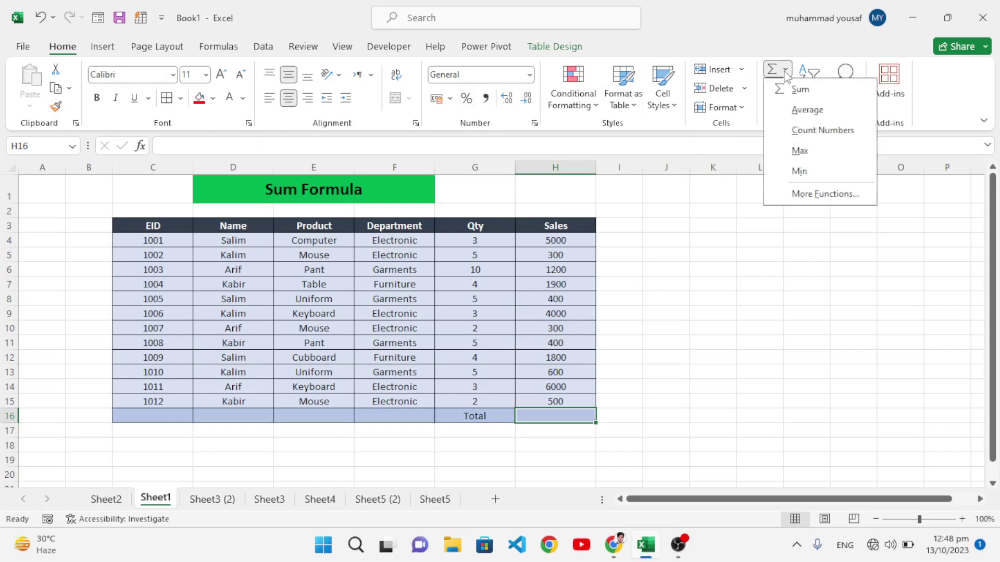
click(816, 94)
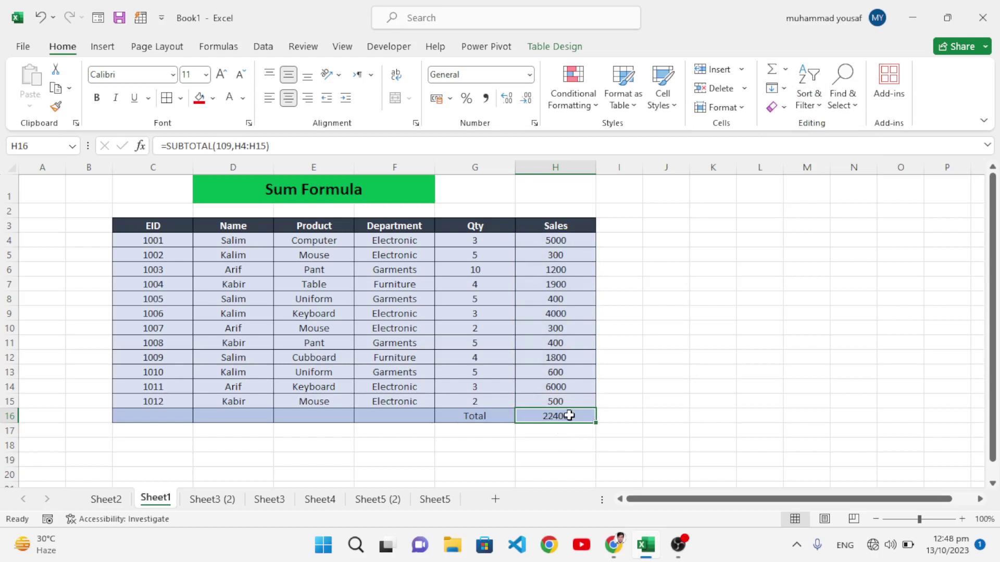
key(Delete)
- Rebuild =SUM(H4:H15) in H16 using F8 range selection for 22400, then open Sheet3 (2)
text(=)
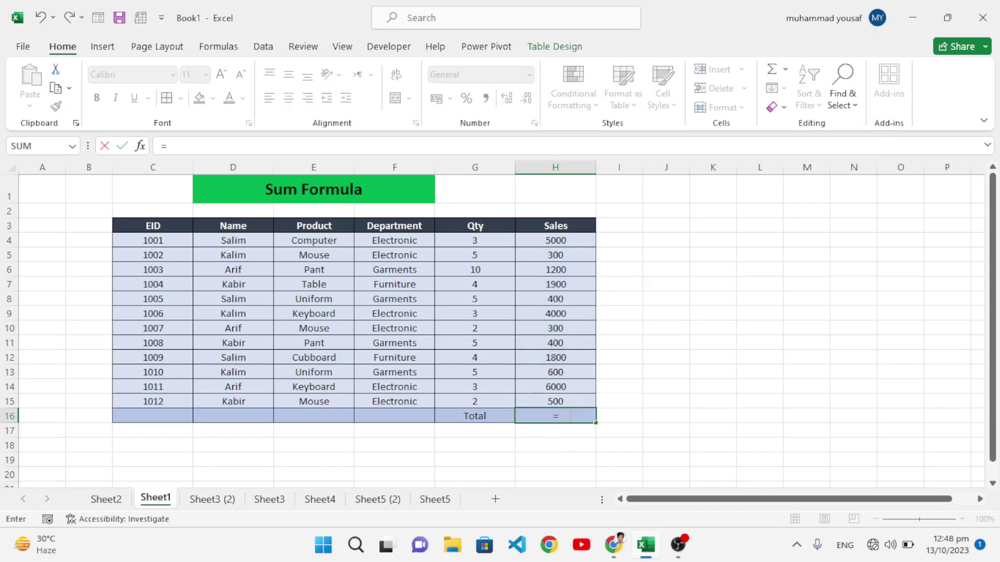
text(sum()
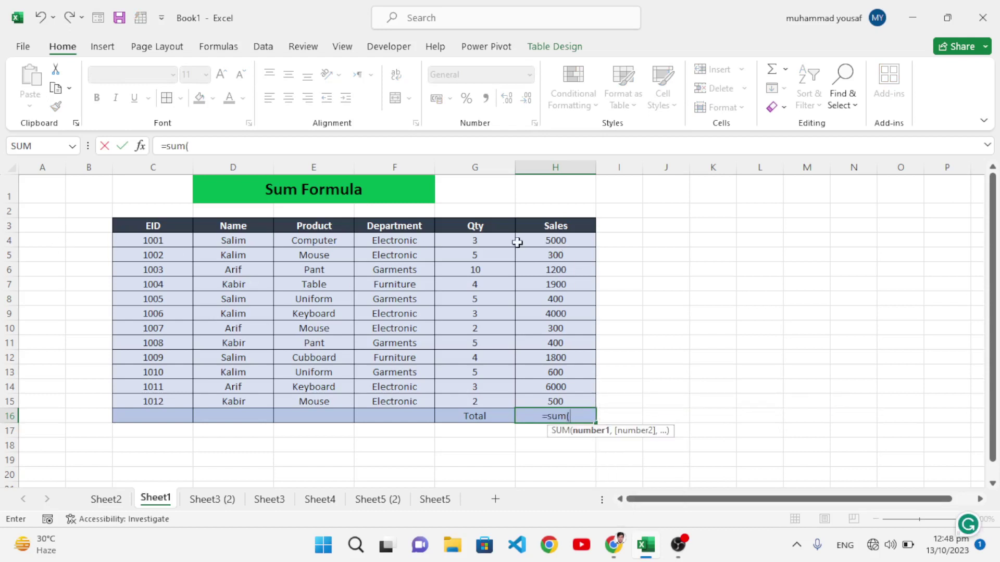
click(552, 239)
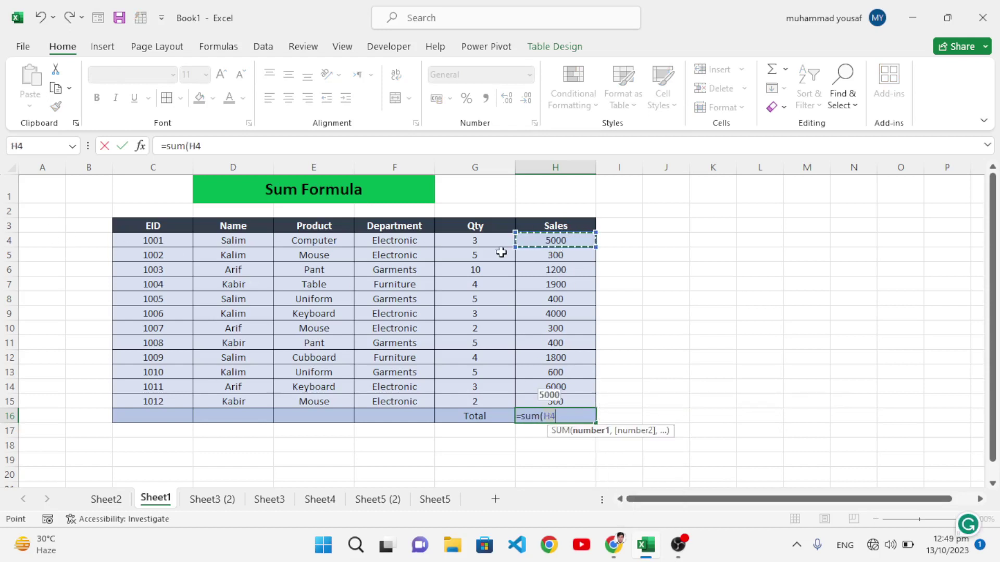
key(F8)
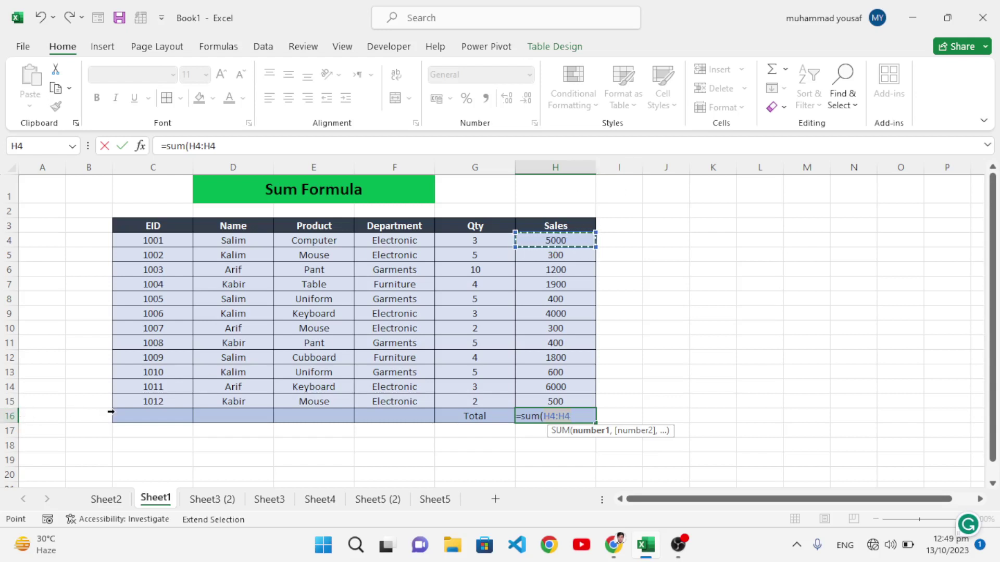
key(BackSpace)
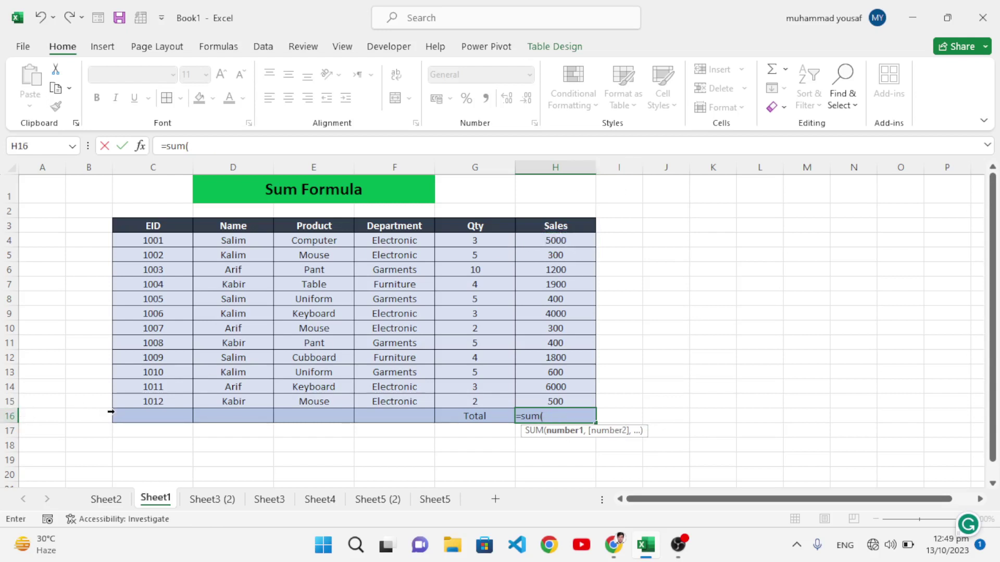
click(562, 239)
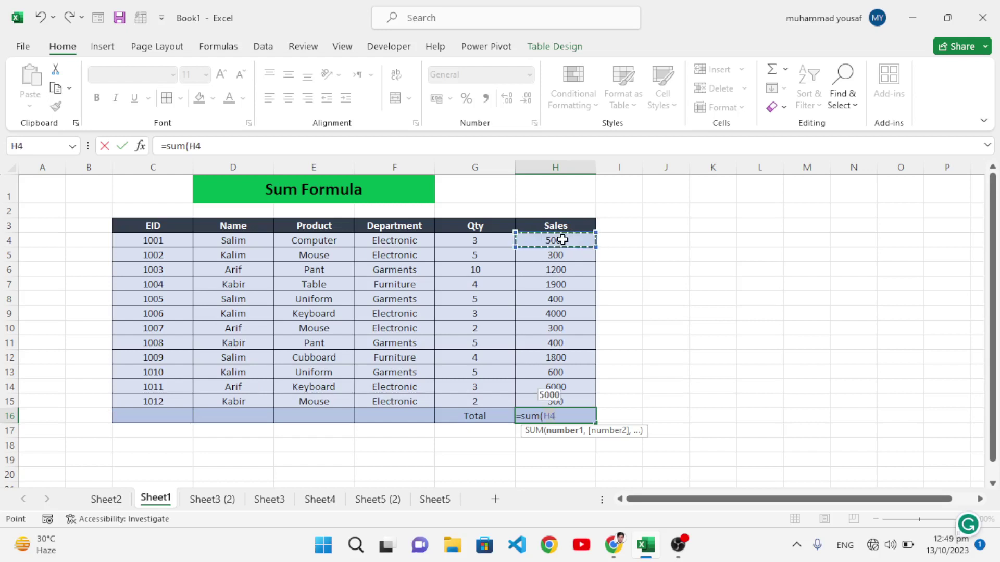
key(F8)
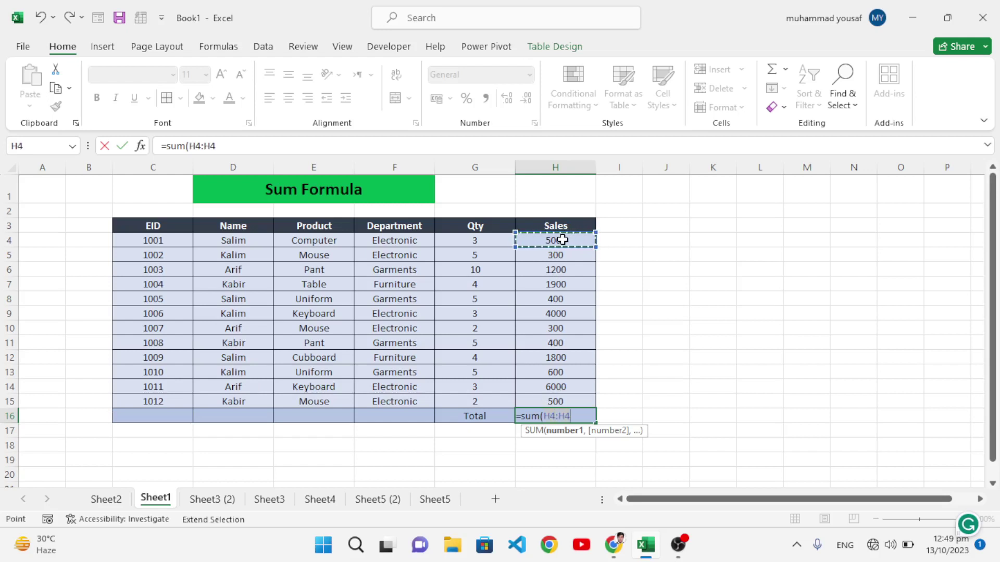
key(Right)
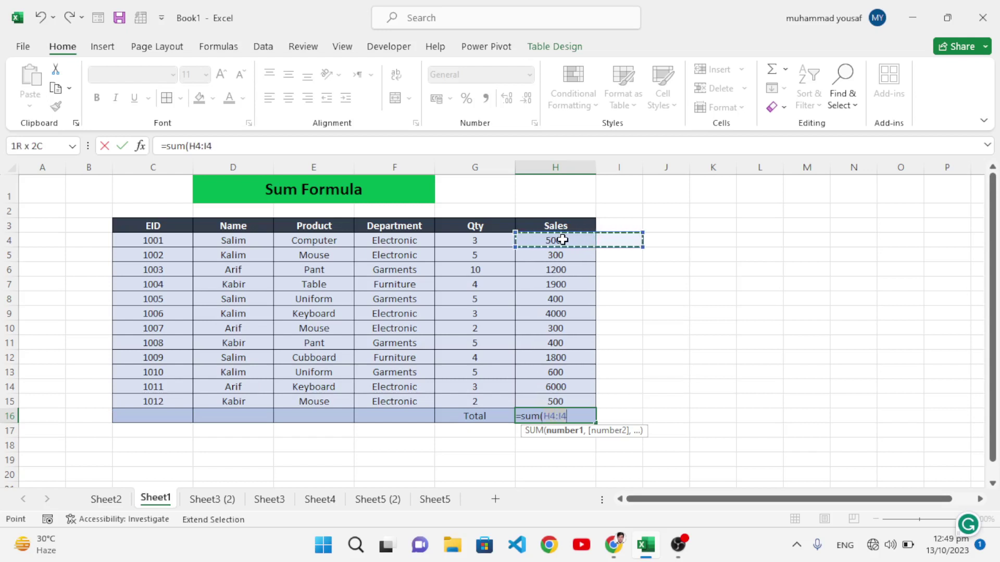
key(Left)
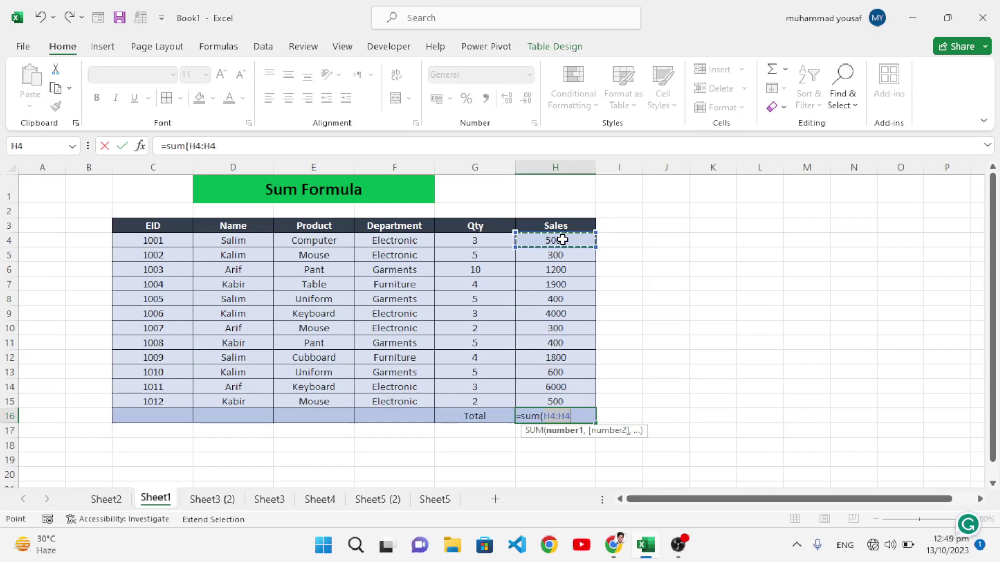
click(556, 399)
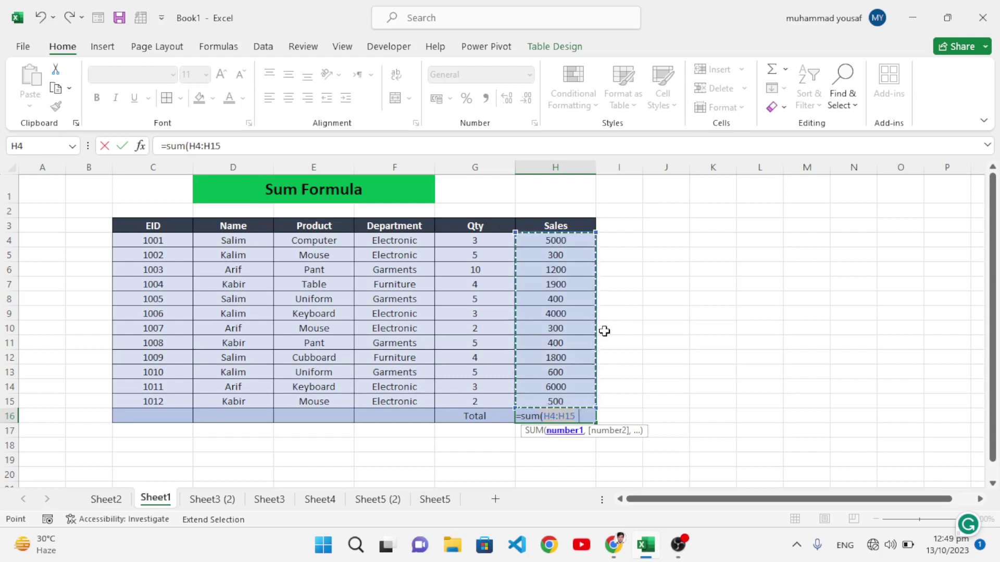
text())
key(Return)
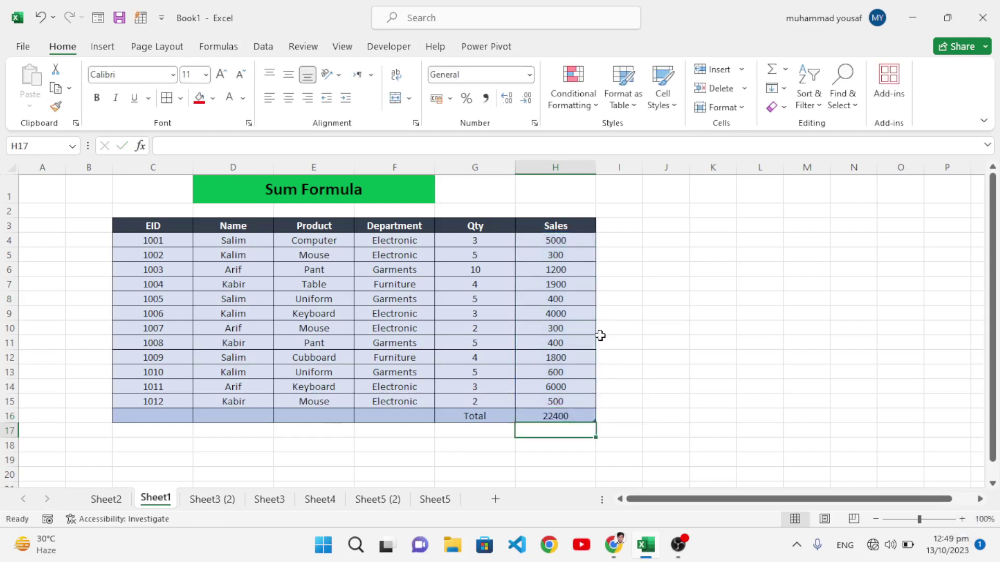
click(219, 500)
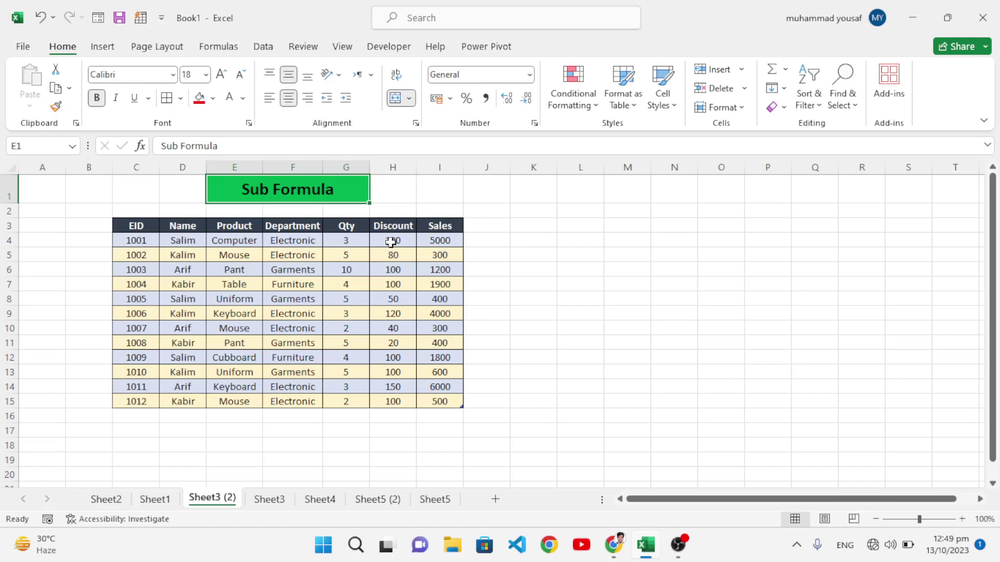
click(487, 243)
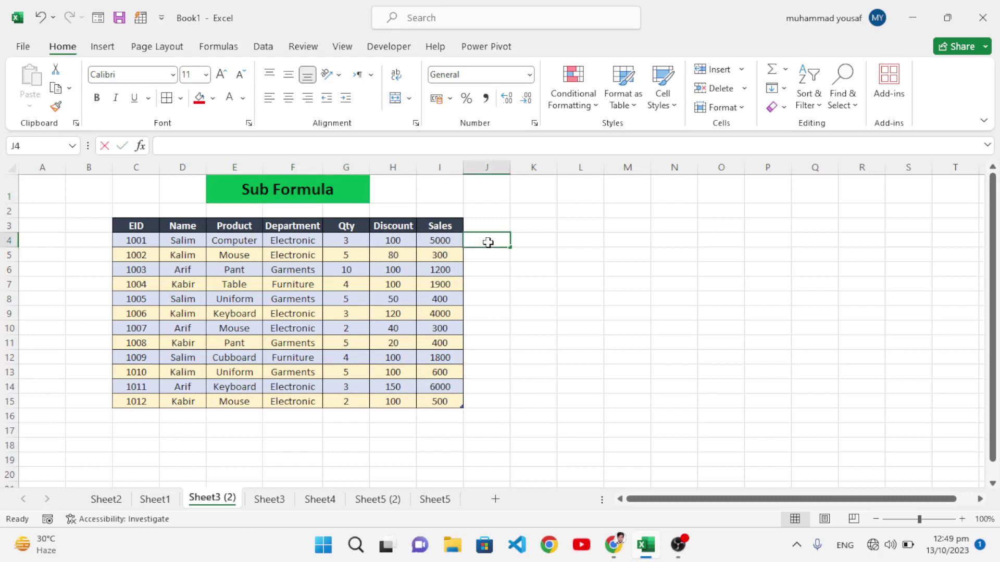
text(=)
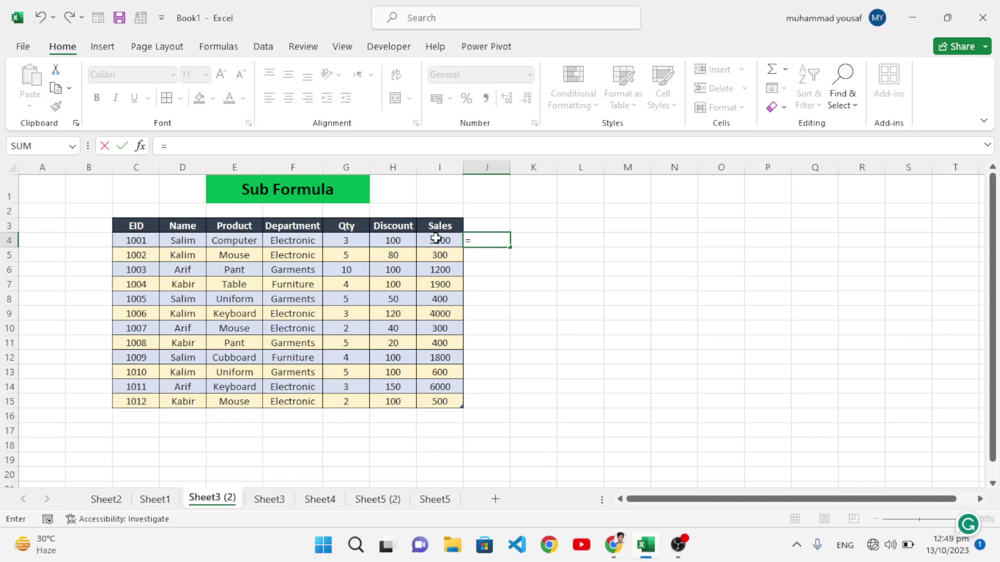
click(437, 238)
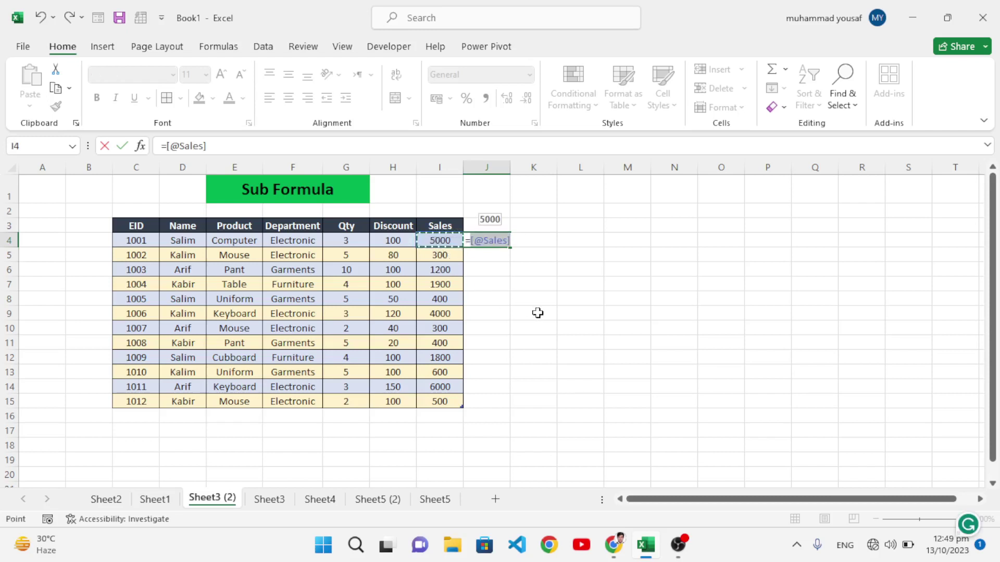
text(-)
click(385, 245)
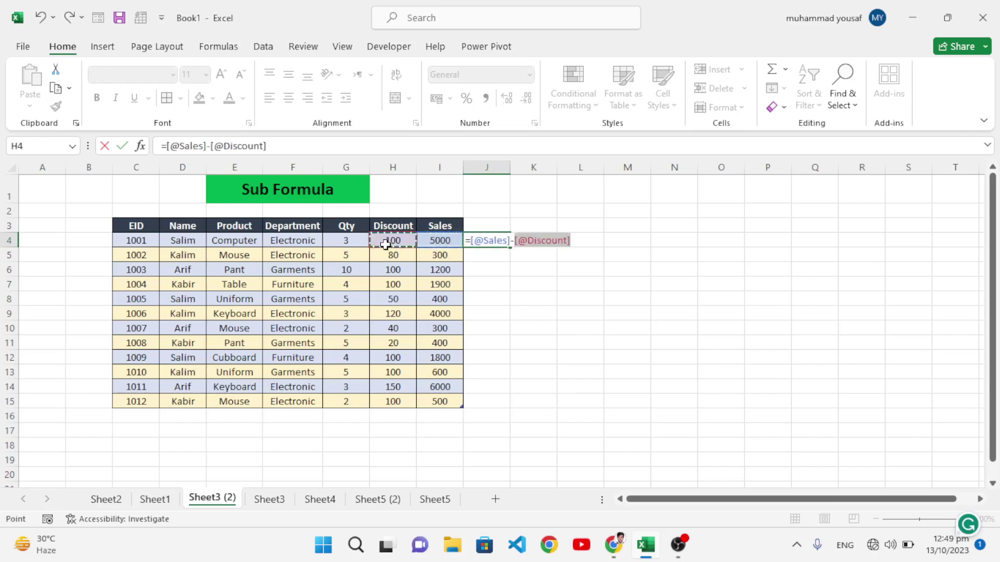
key(Return)
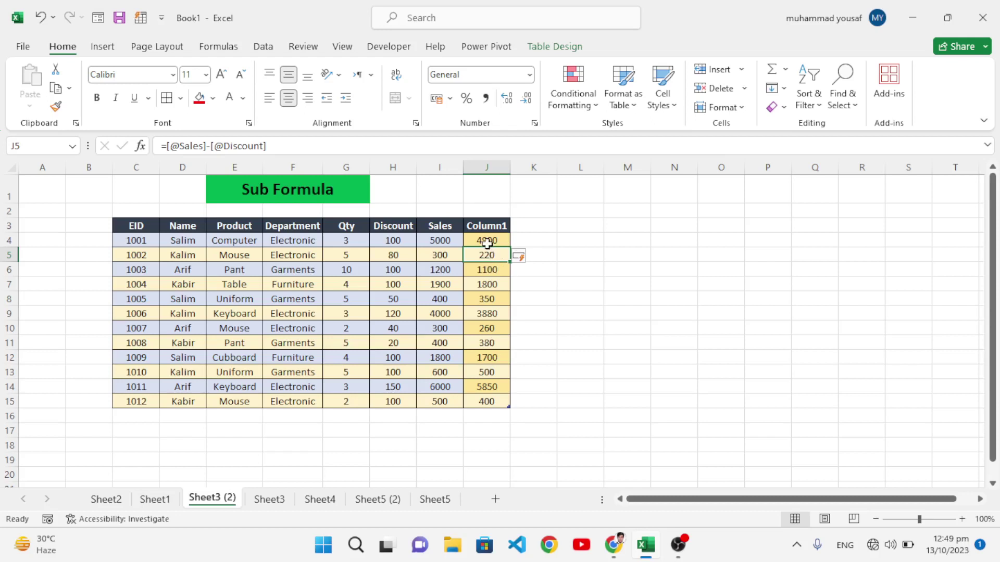
click(486, 239)
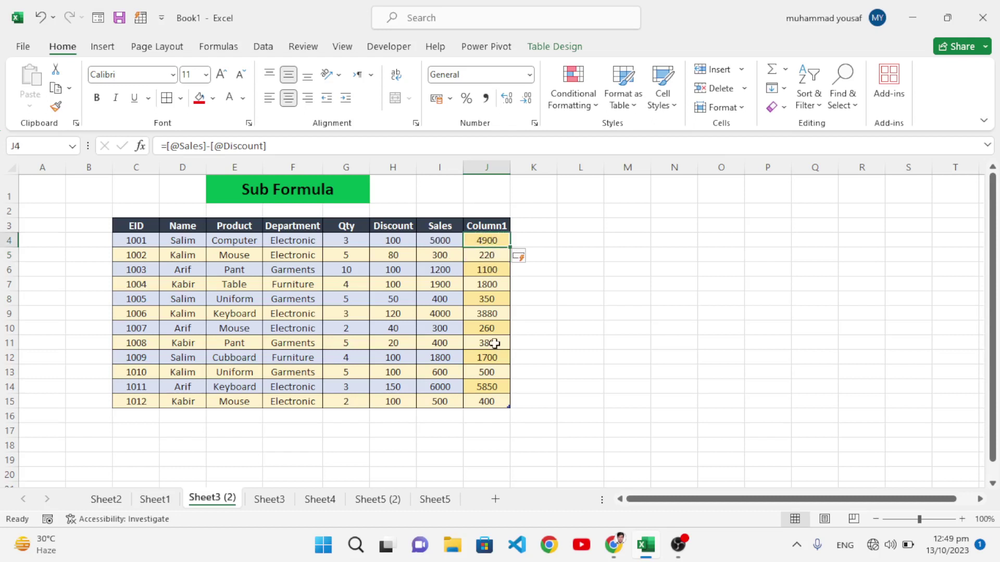
click(489, 329)
click(489, 388)
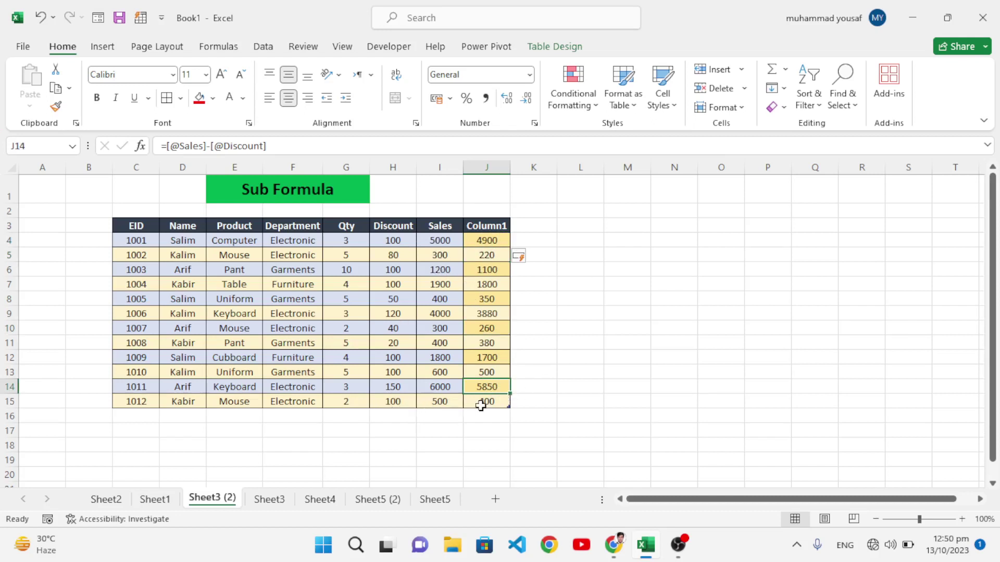
- Rename the Column1 header to 'Total' and go to Sheet3
click(484, 226)
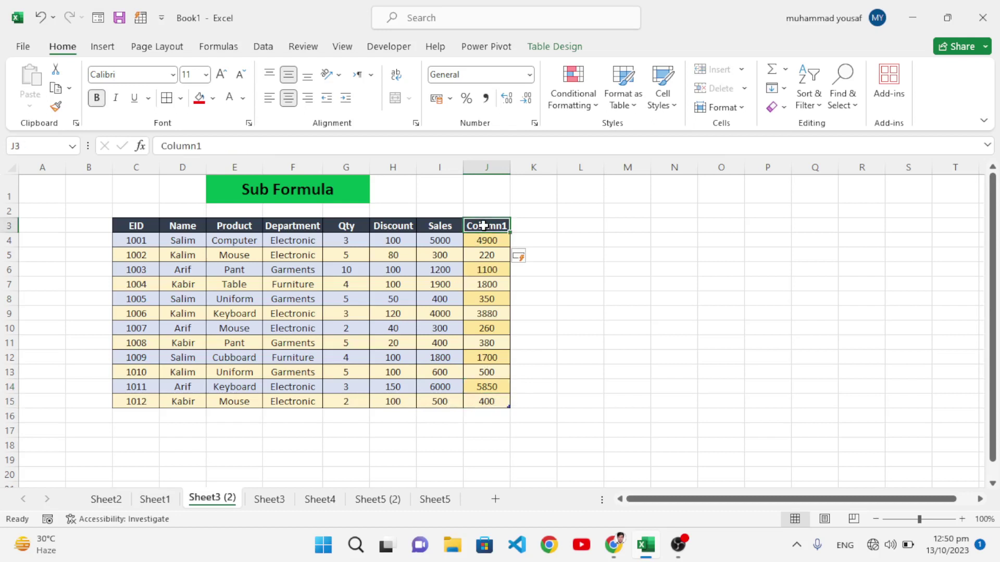
text(Total)
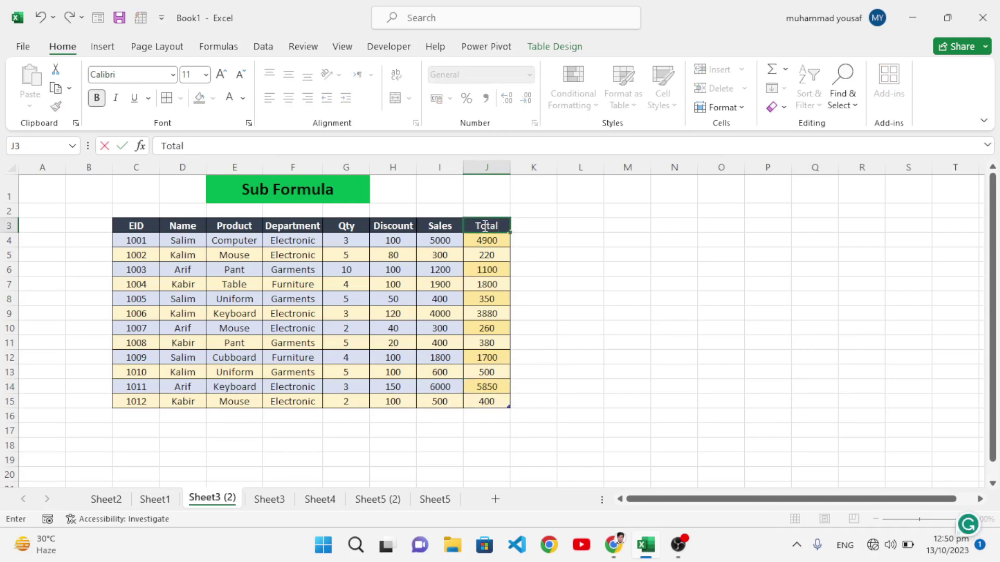
key(Return)
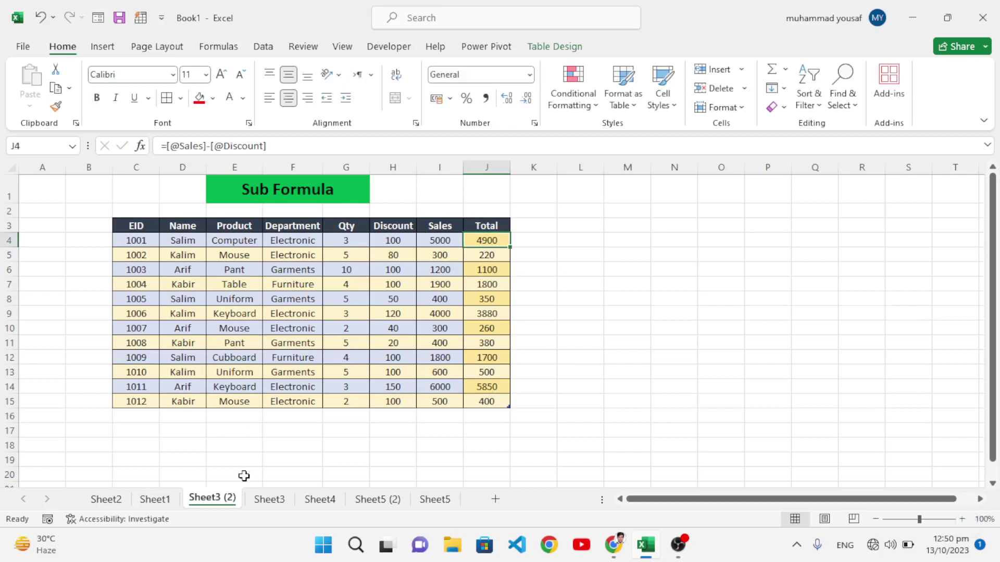
click(260, 503)
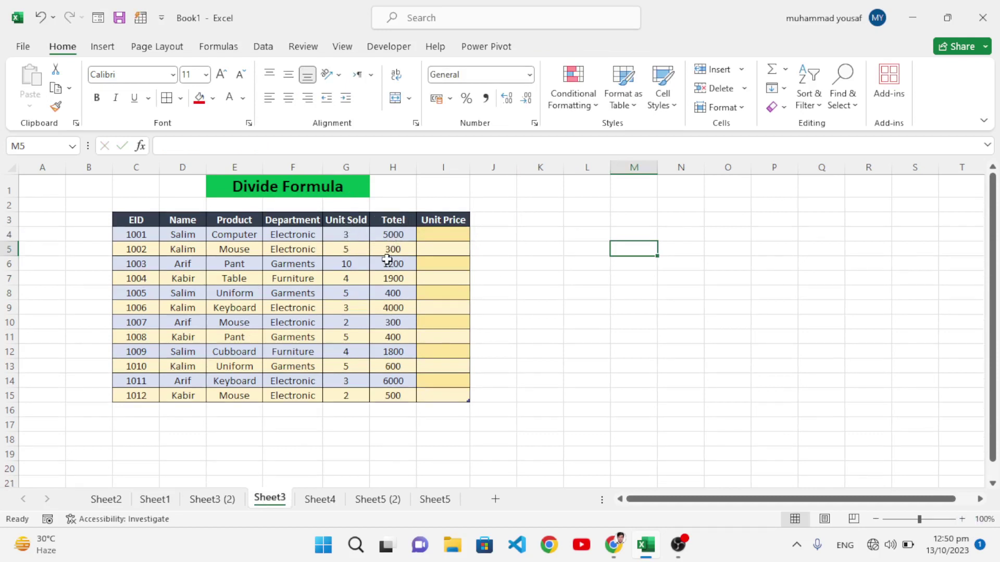
click(444, 234)
text(=)
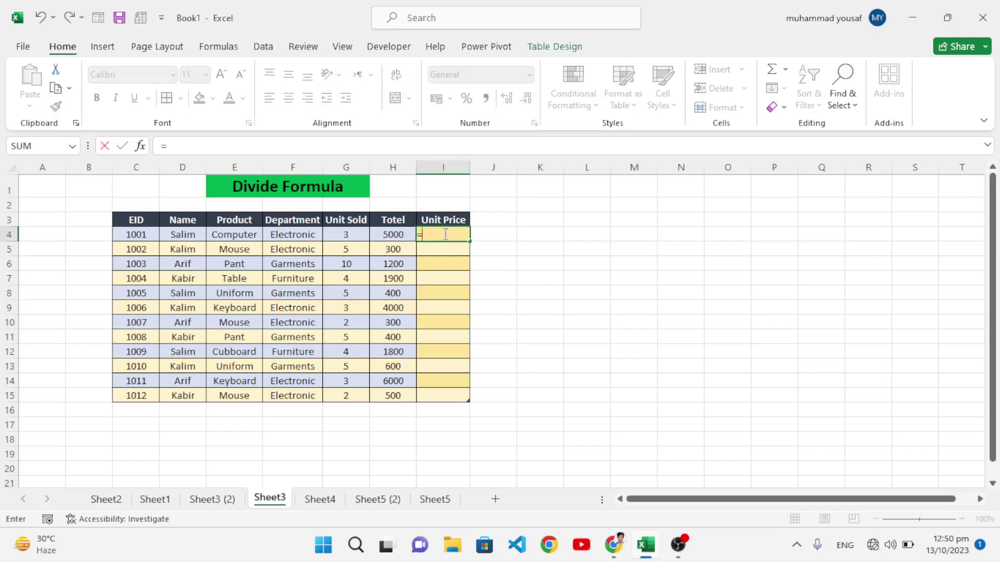
click(386, 236)
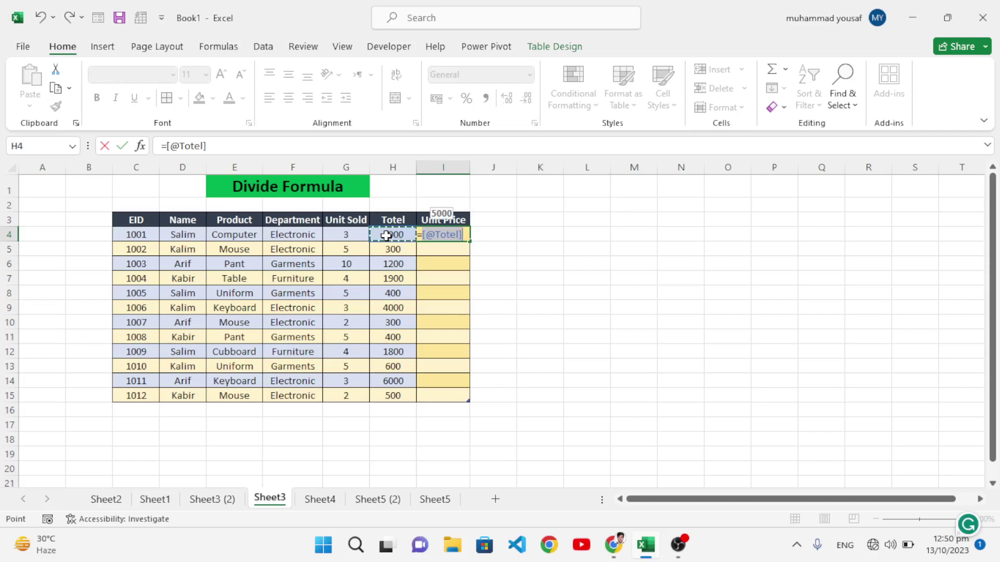
text(/)
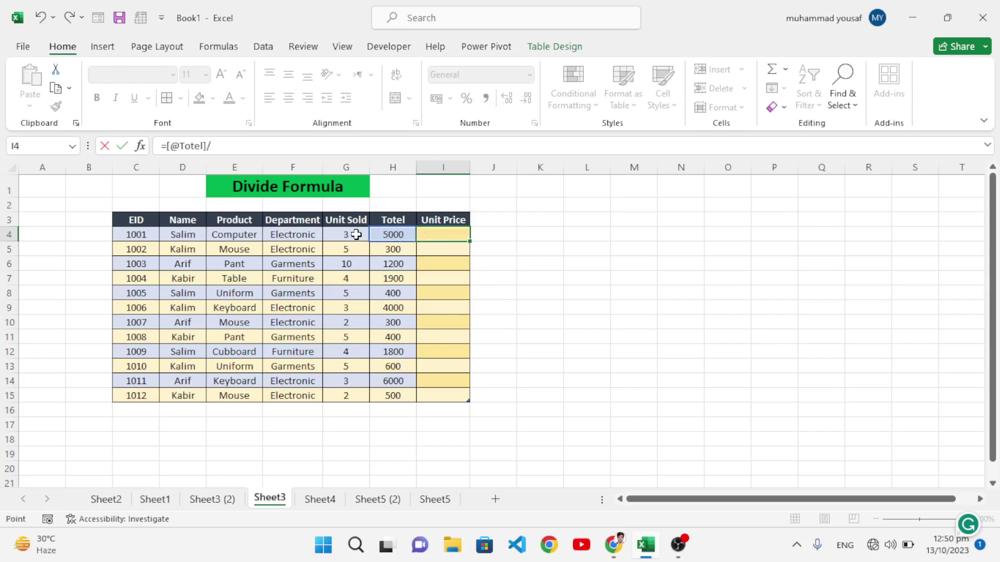
click(356, 234)
key(Return)
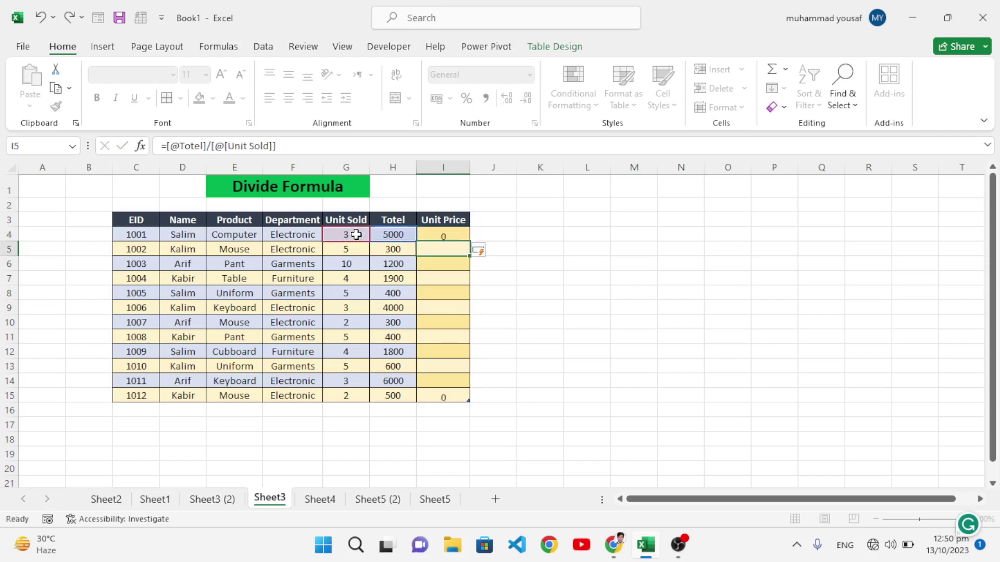
click(446, 235)
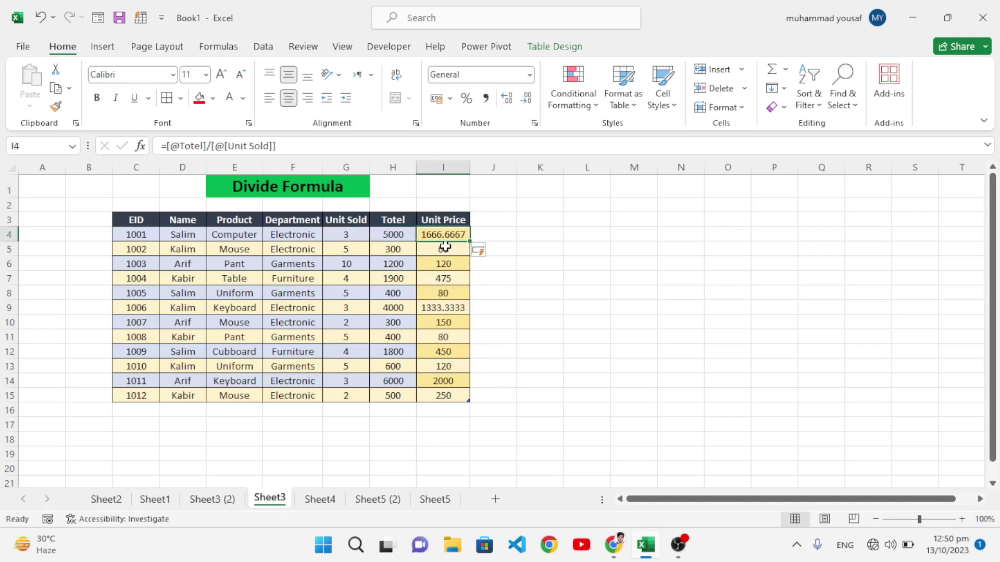
drag(447, 235, 444, 395)
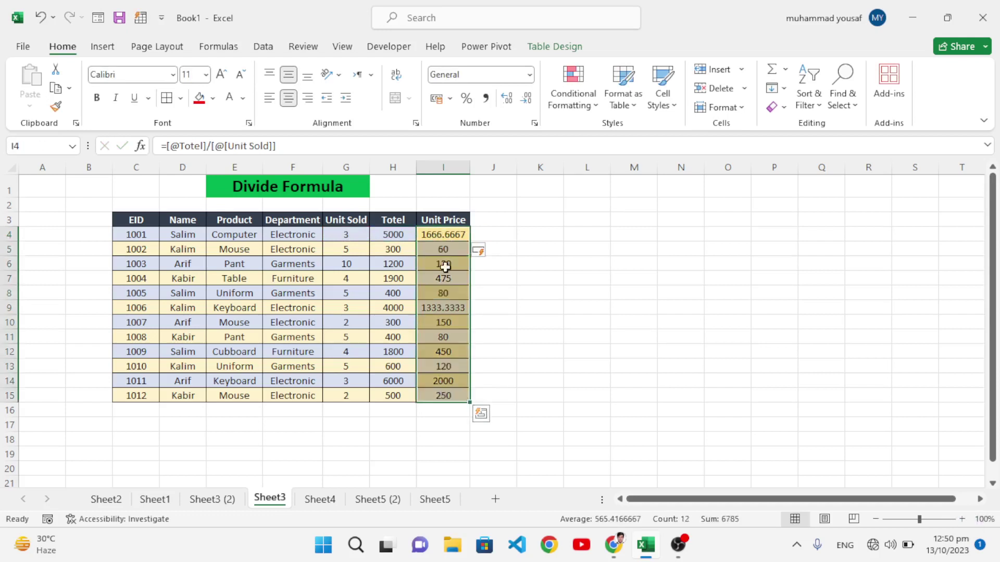
- Format the Unit Price results as Number with two decimals, then go to Sheet4
click(530, 75)
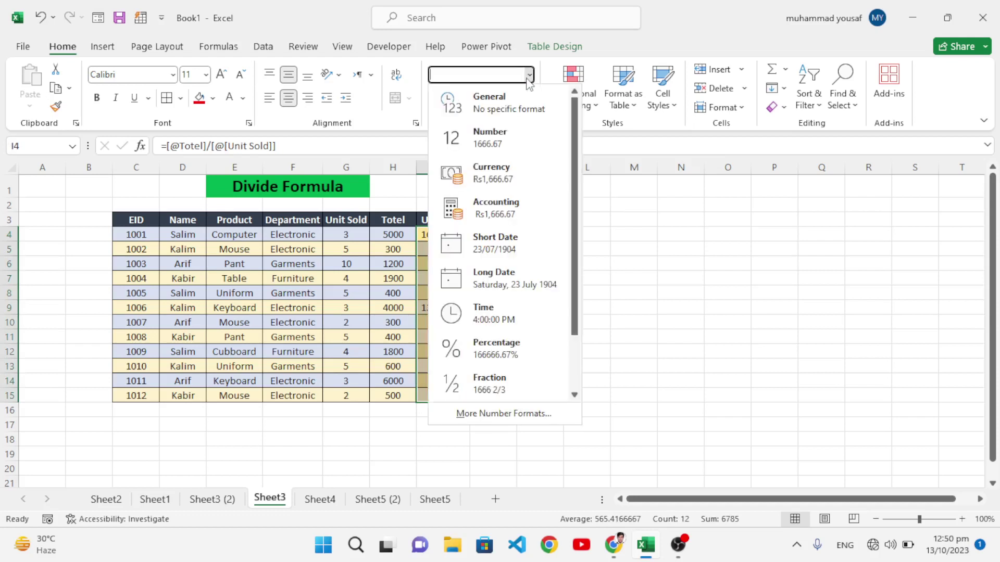
click(515, 138)
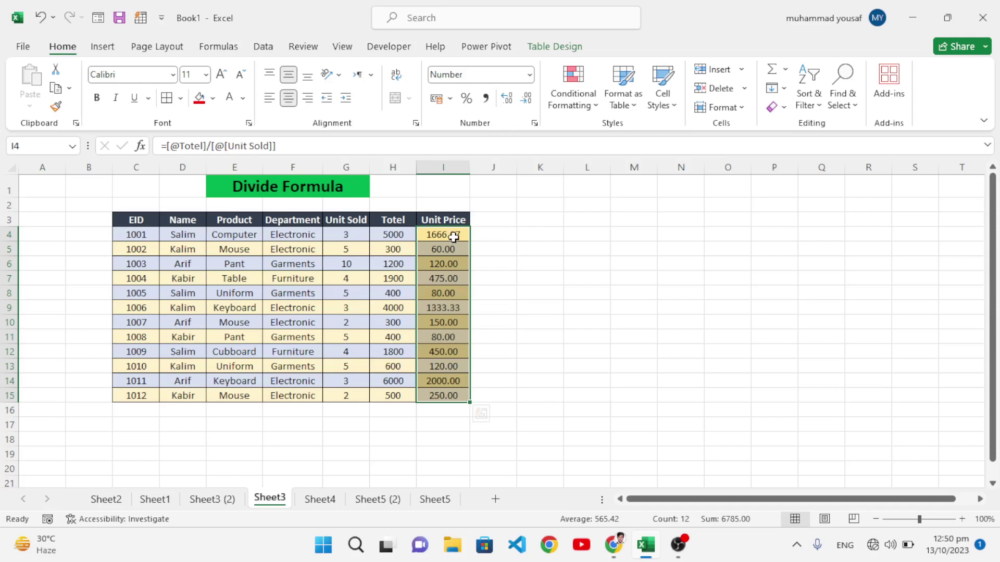
click(445, 306)
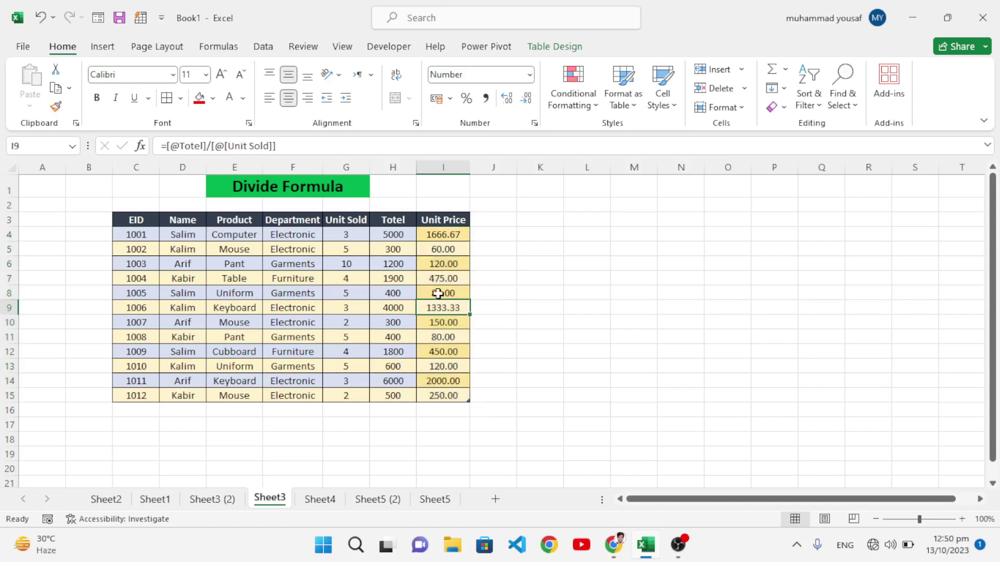
click(445, 235)
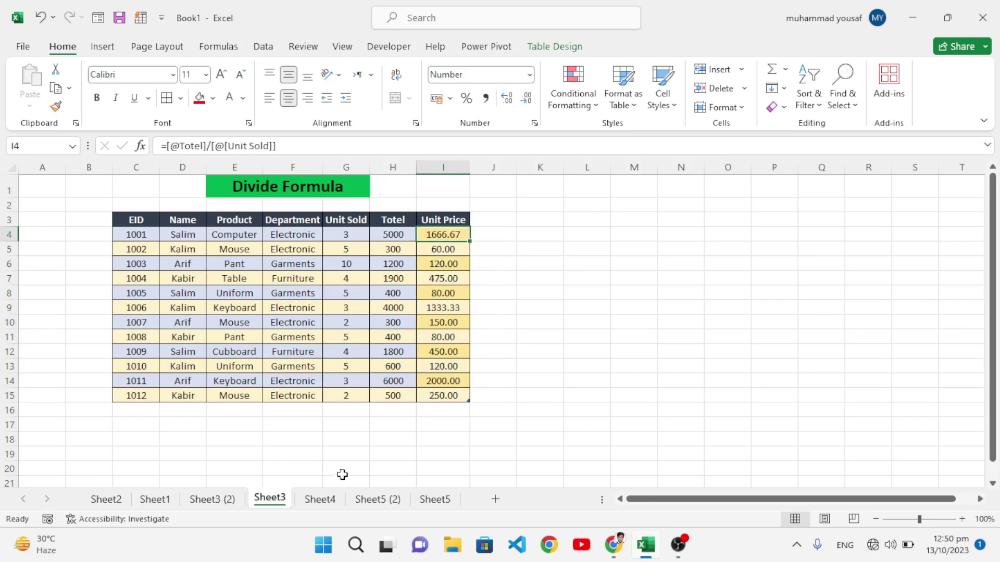
click(319, 499)
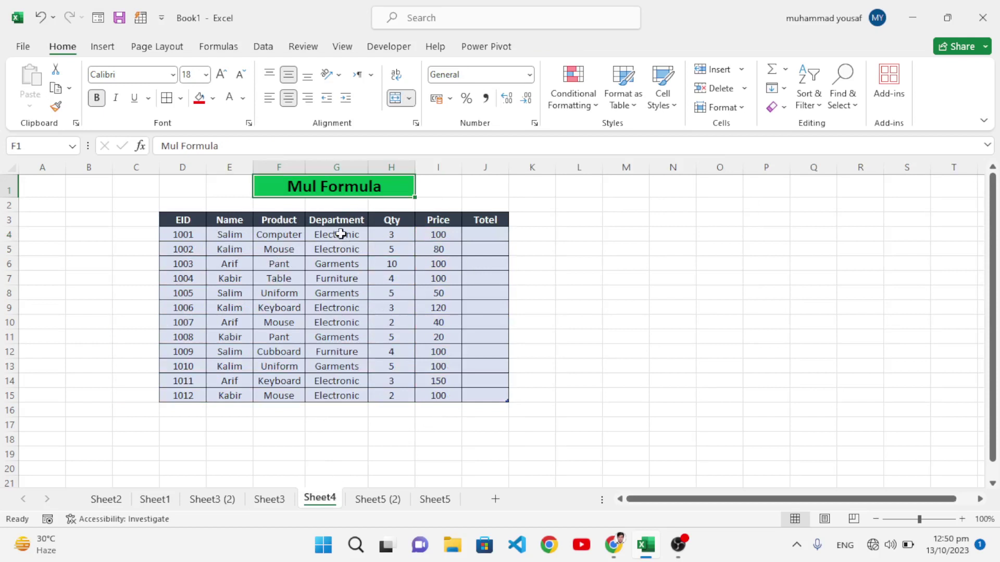
- Fill the Totel column with Qty times Price from J4, then go to Sheet5 (2)
click(436, 237)
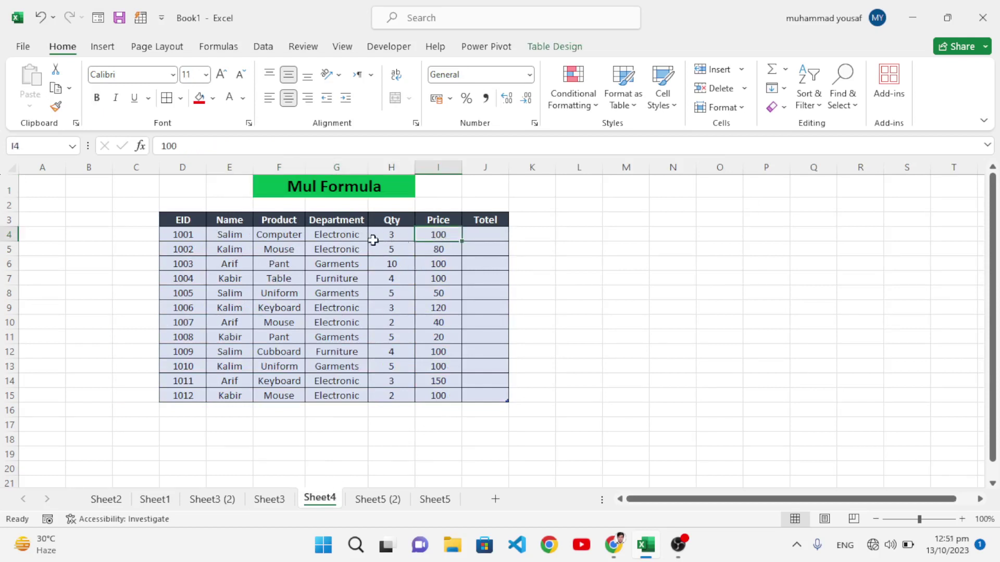
click(479, 235)
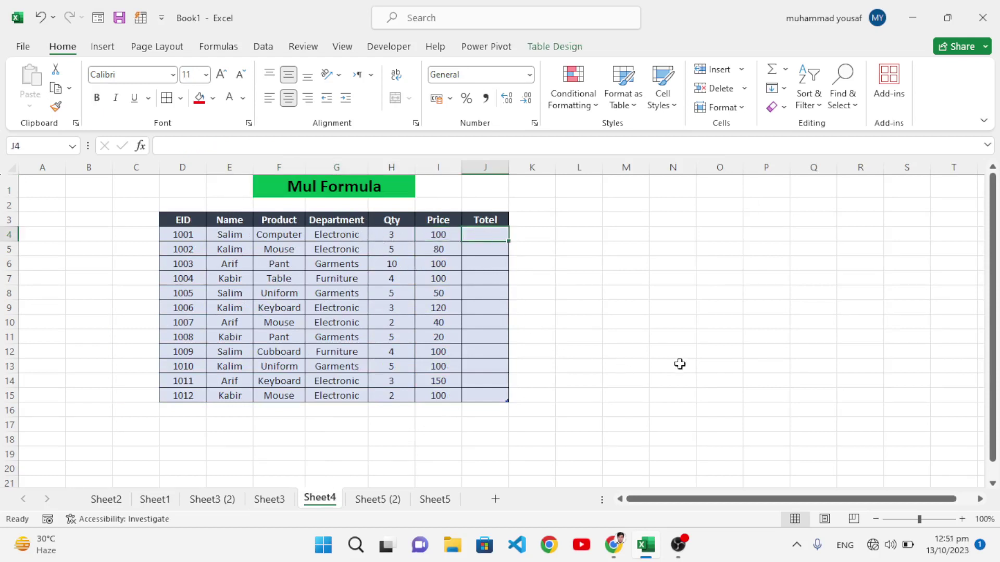
text(=)
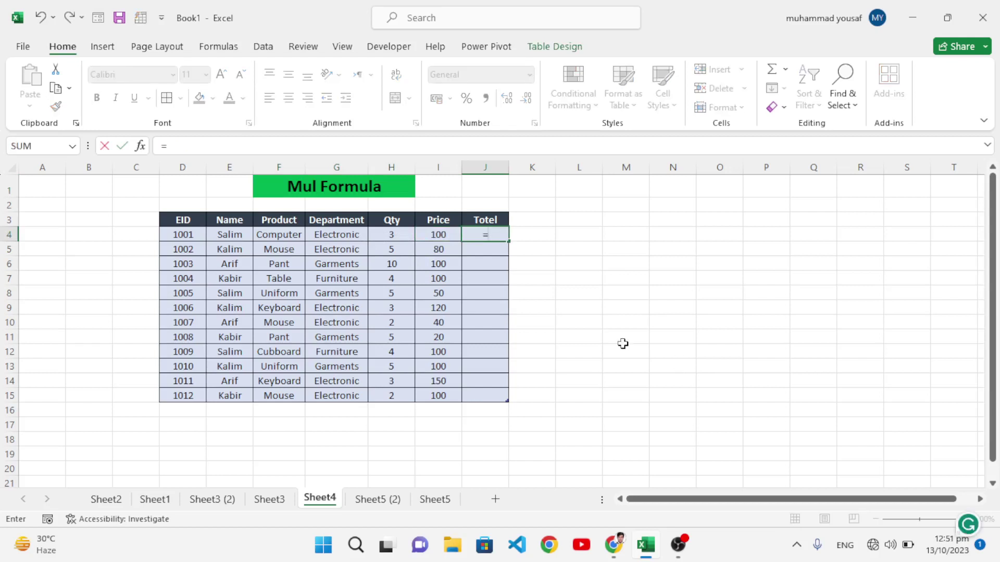
click(392, 237)
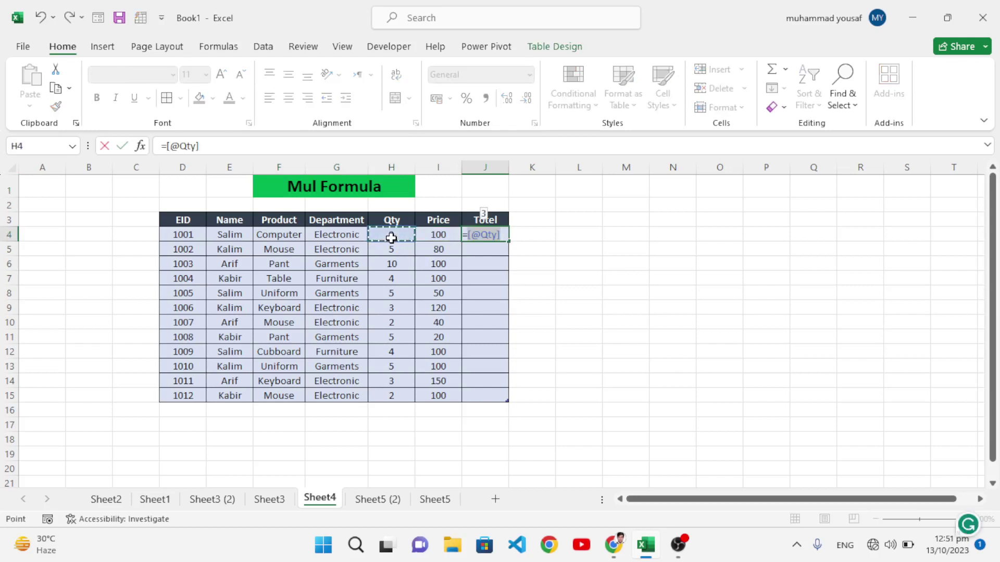
text(*)
click(437, 236)
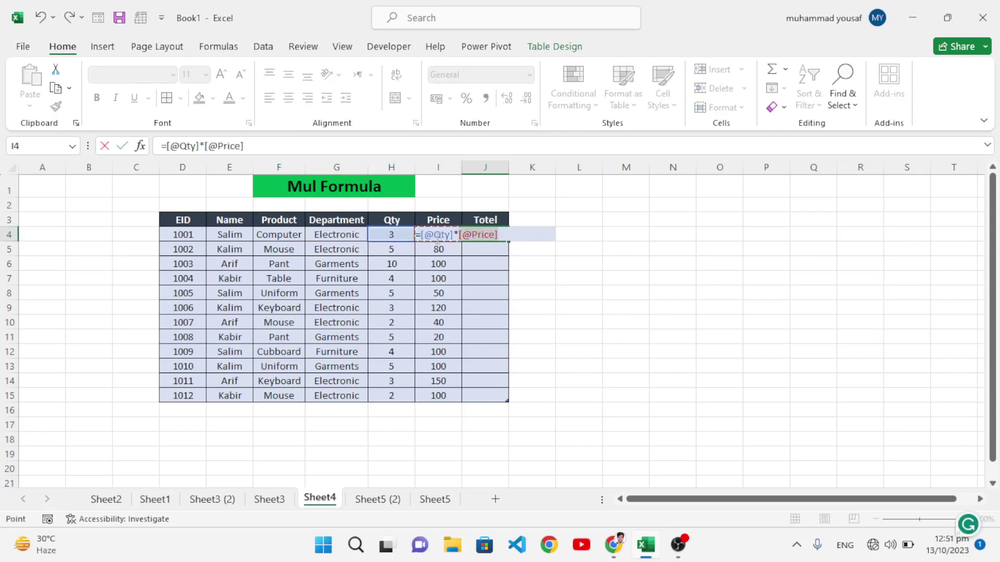
key(Return)
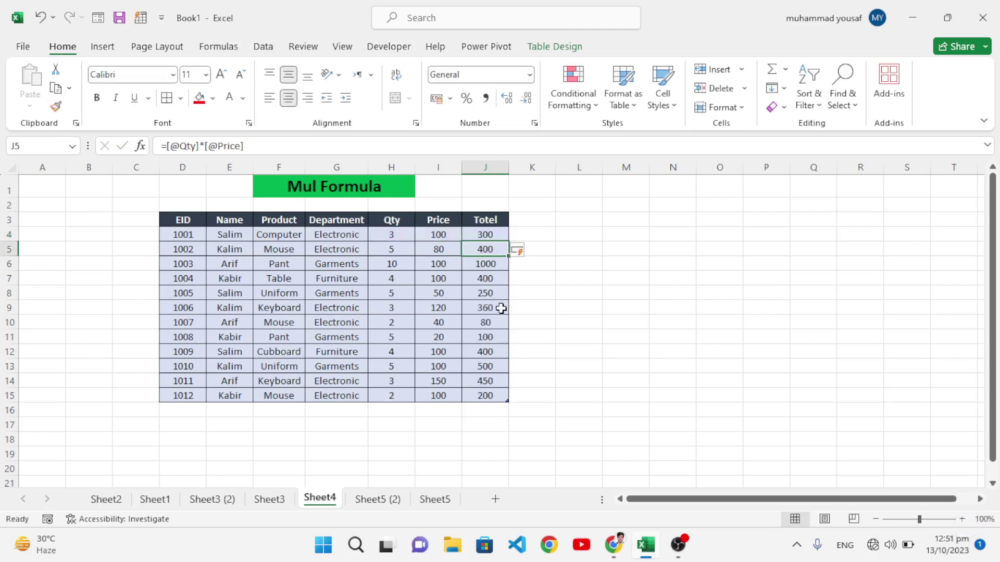
click(495, 294)
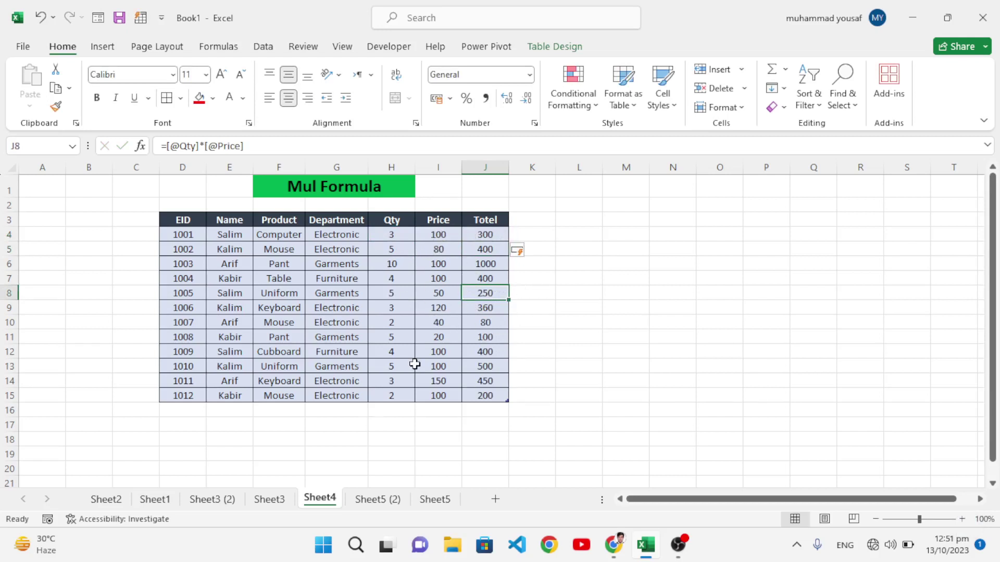
click(370, 499)
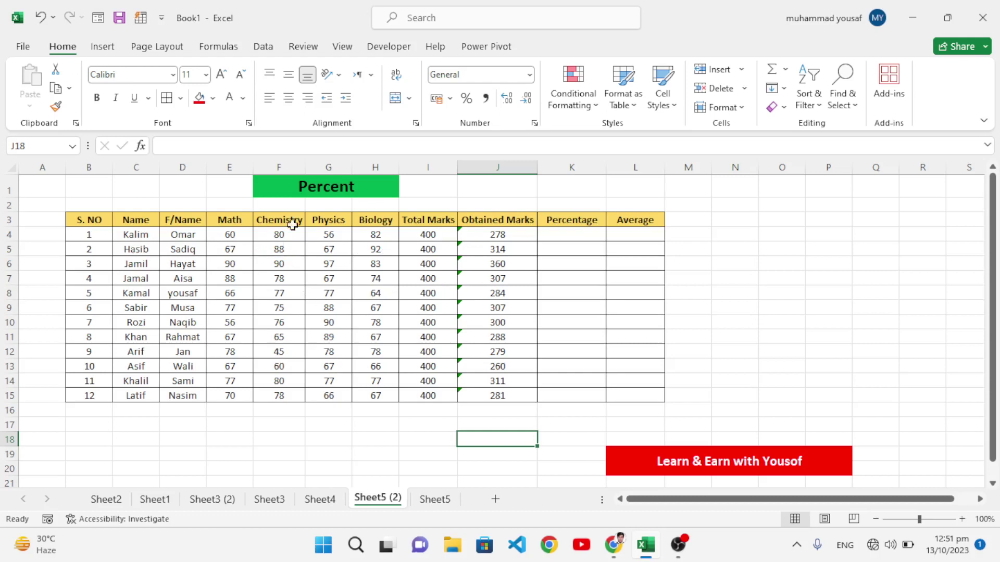
- Enter =J4/I4 in K4 for 69.50%, filling the Percentage column down all twelve rows
click(572, 236)
text(=)
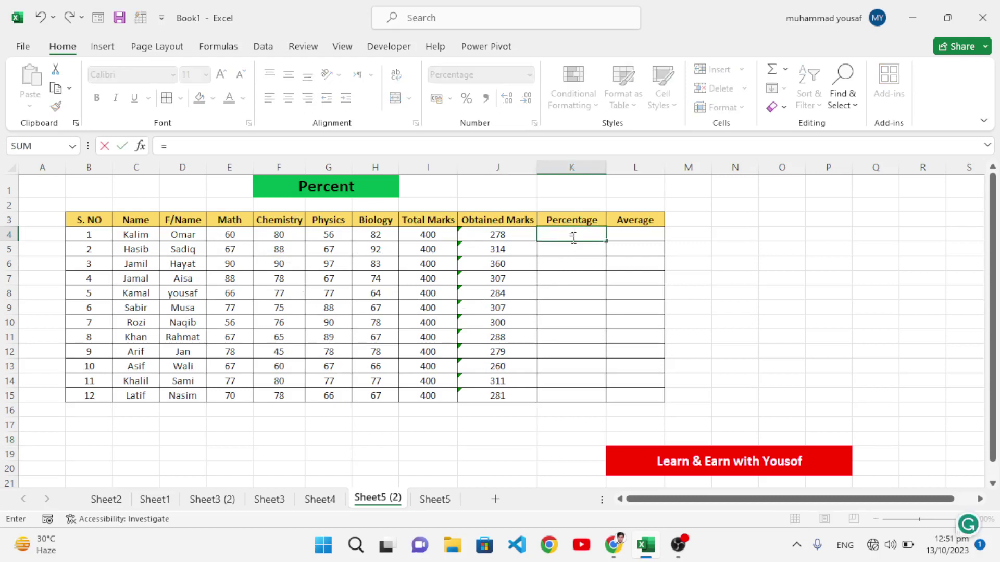
click(509, 236)
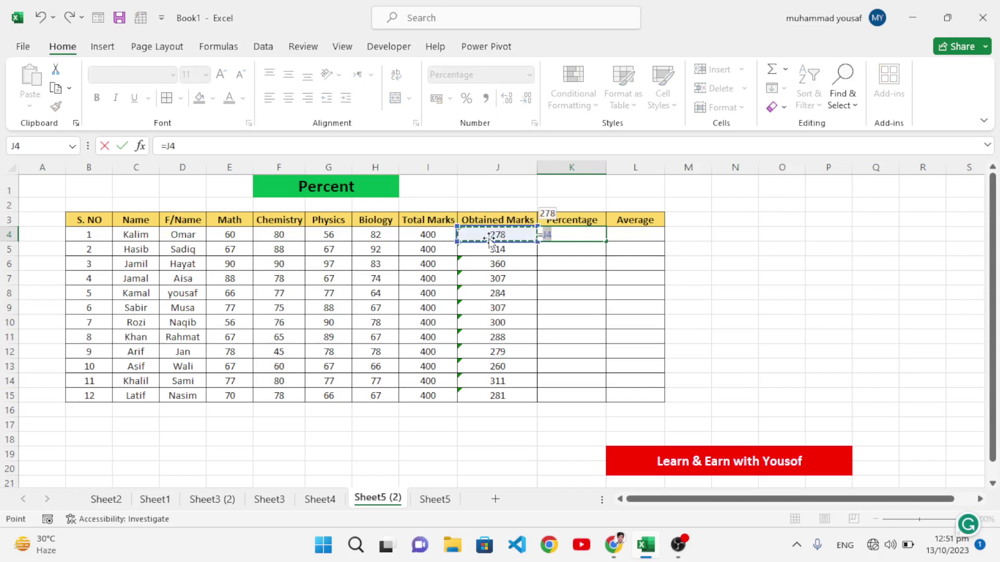
text(/)
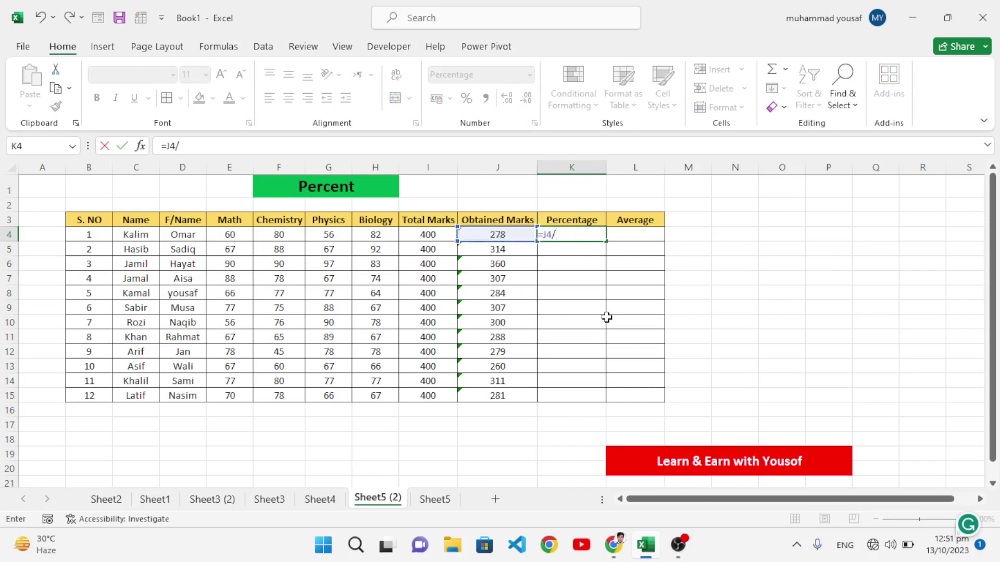
click(430, 237)
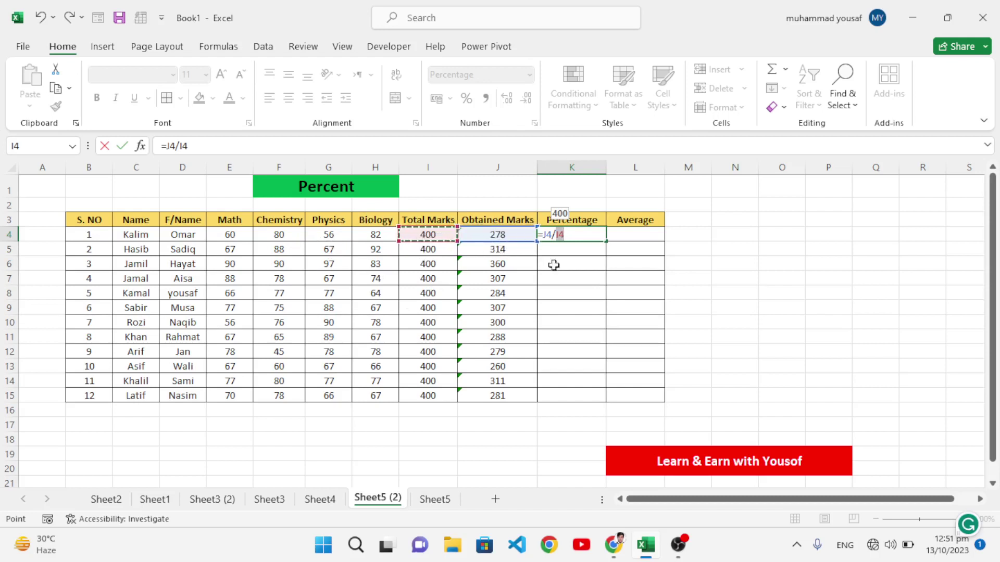
key(Return)
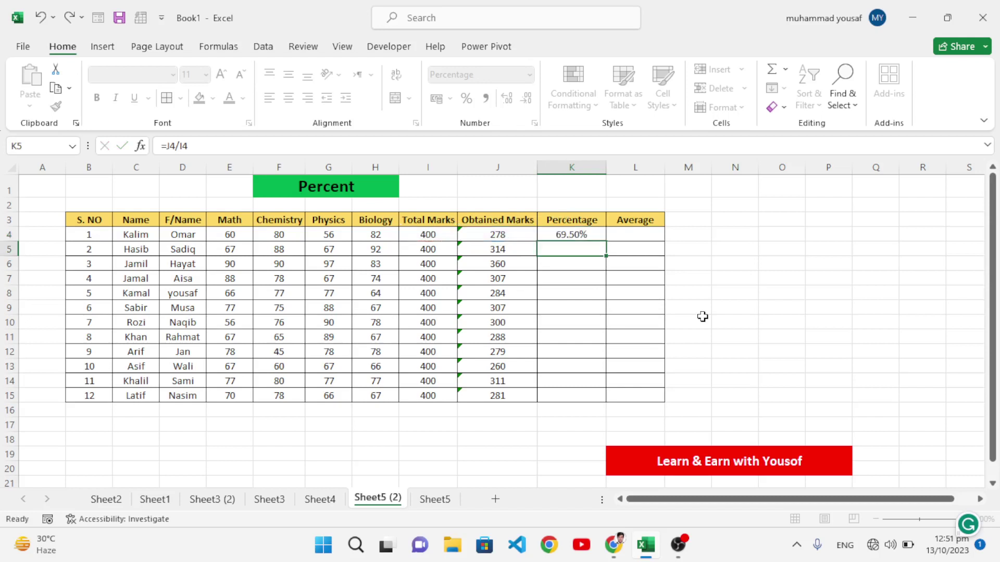
click(588, 235)
- Copy the percentage formula down to K15 and format K4:K15 as whole percentages with Percent Style
drag(604, 239, 607, 398)
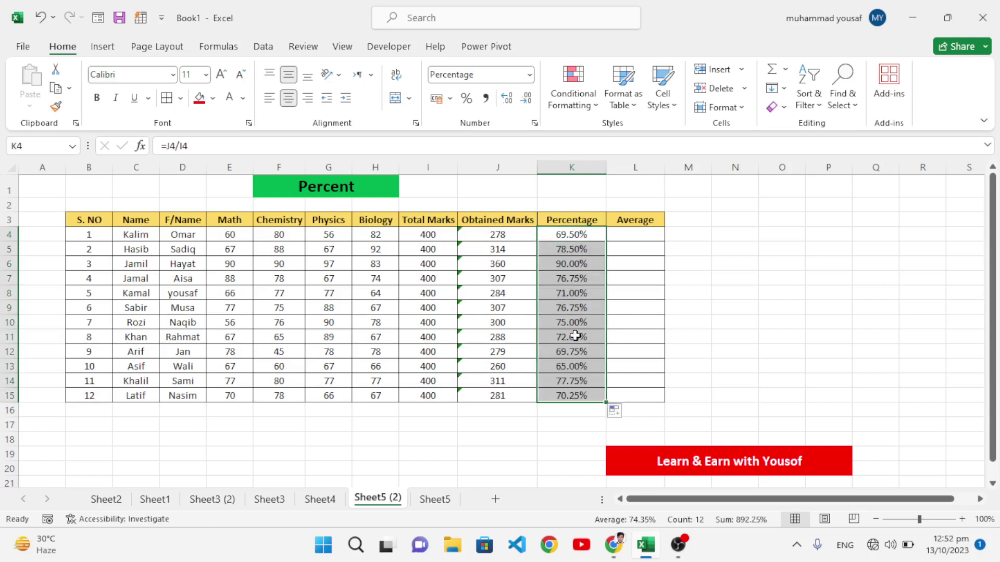
click(571, 305)
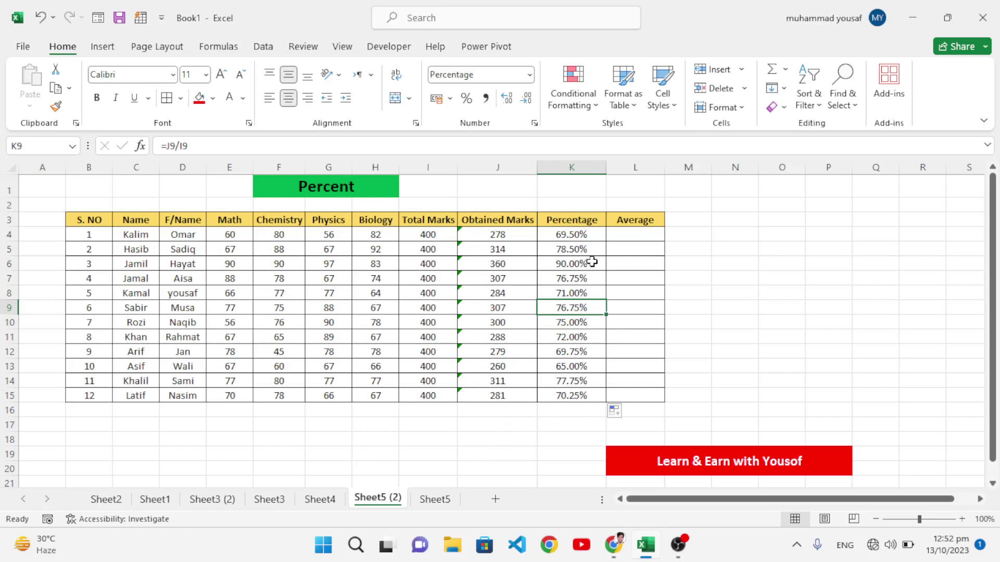
drag(585, 234, 600, 397)
click(473, 101)
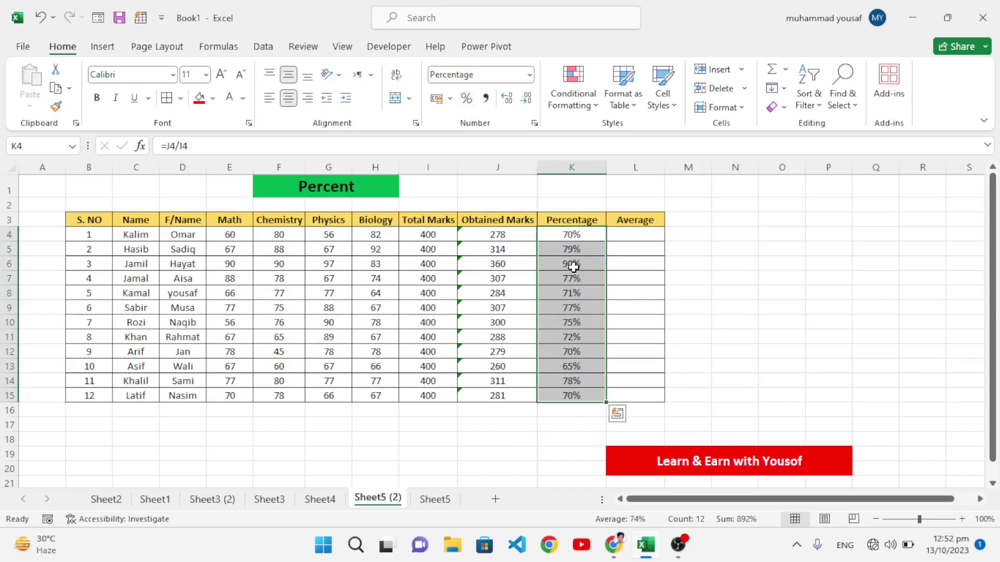
click(574, 308)
click(573, 364)
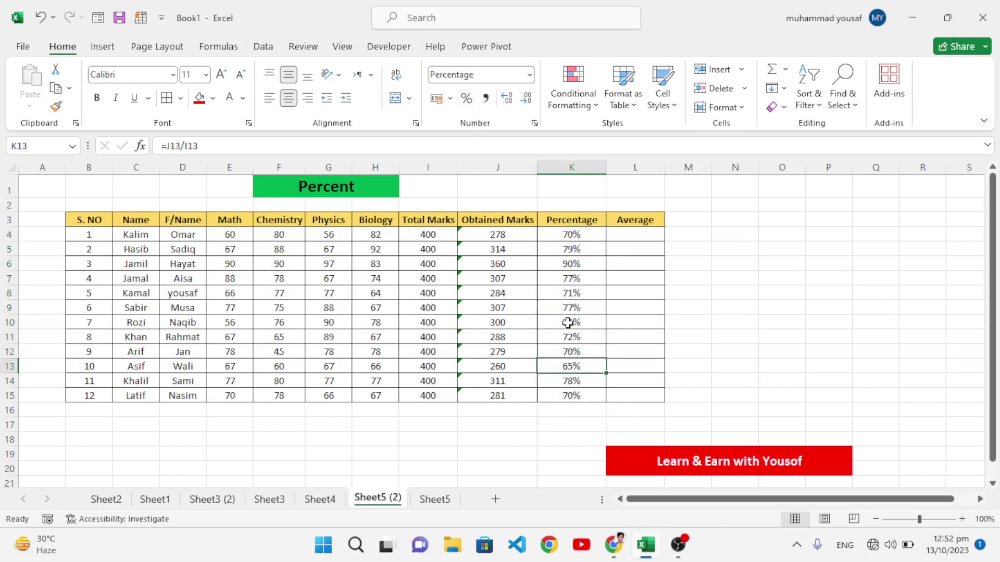
- Go to Sheet5 with the Average table of student marks
click(451, 496)
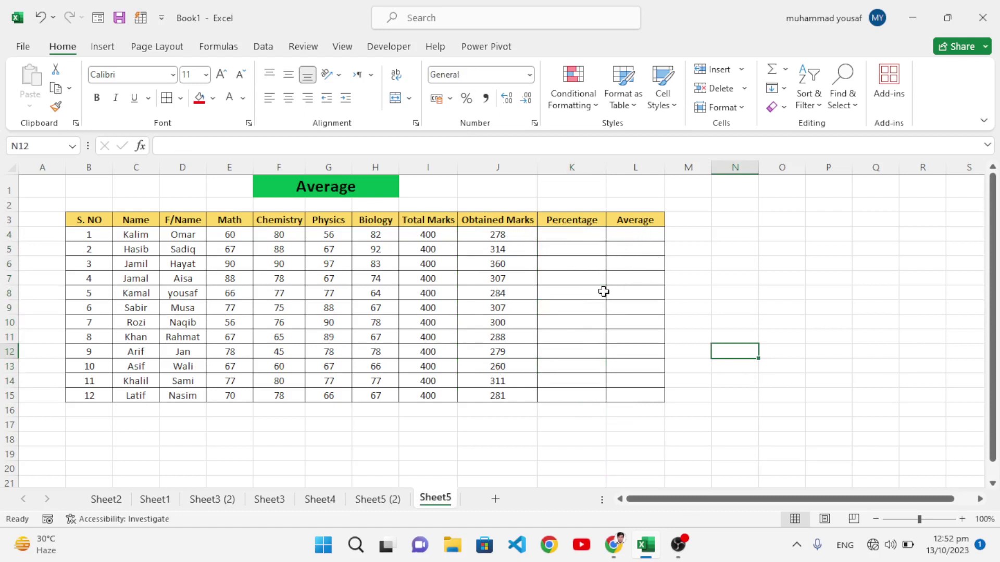
- Enter =AVERAGE(E4:H4) in L4 to average the first student's four marks, giving 69.5
click(636, 238)
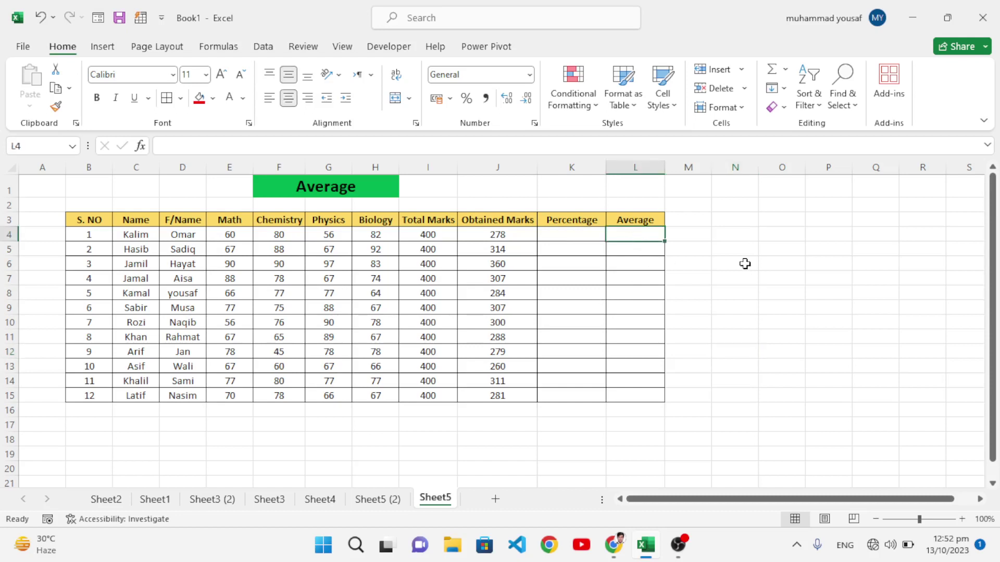
text(=av)
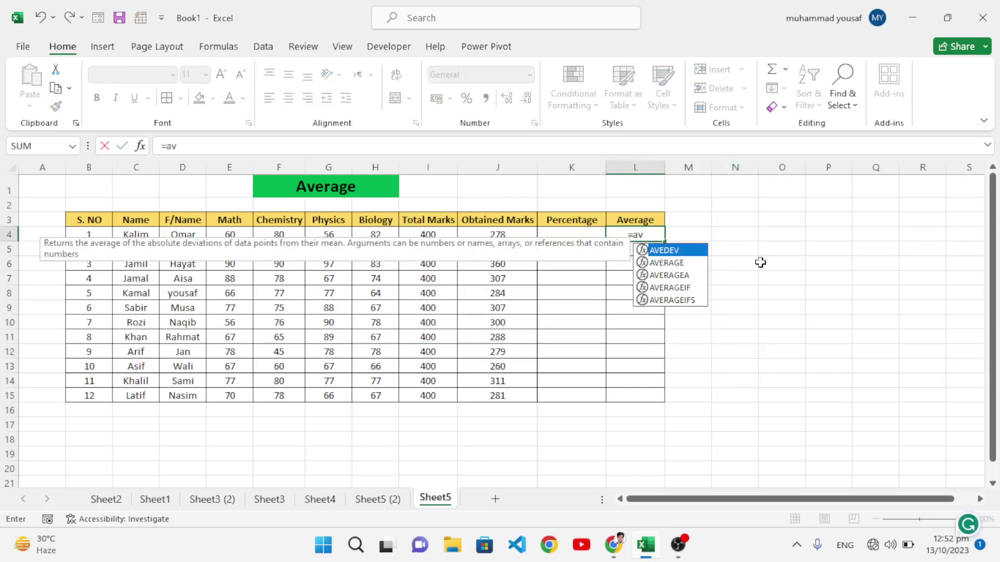
text(erage)
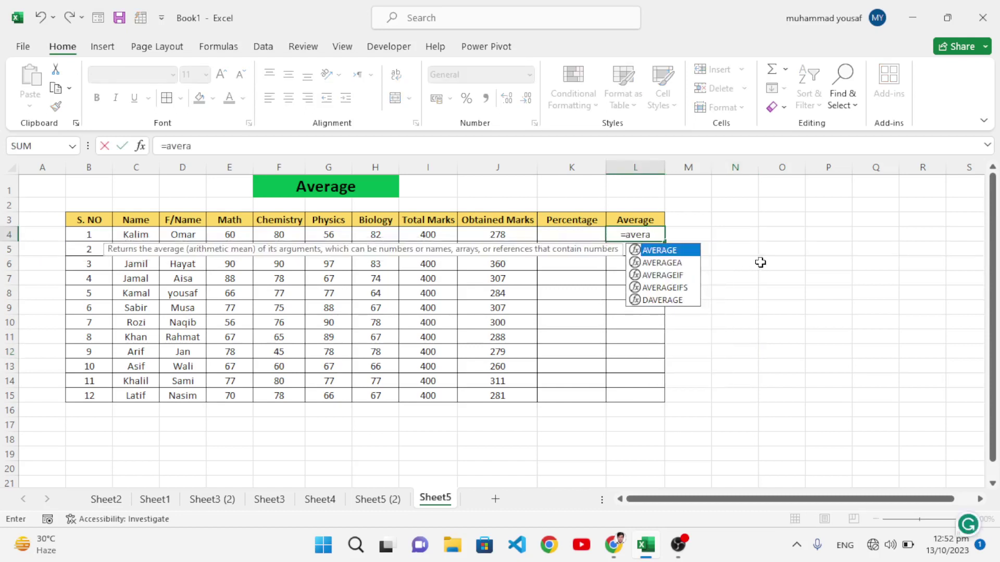
key(Return)
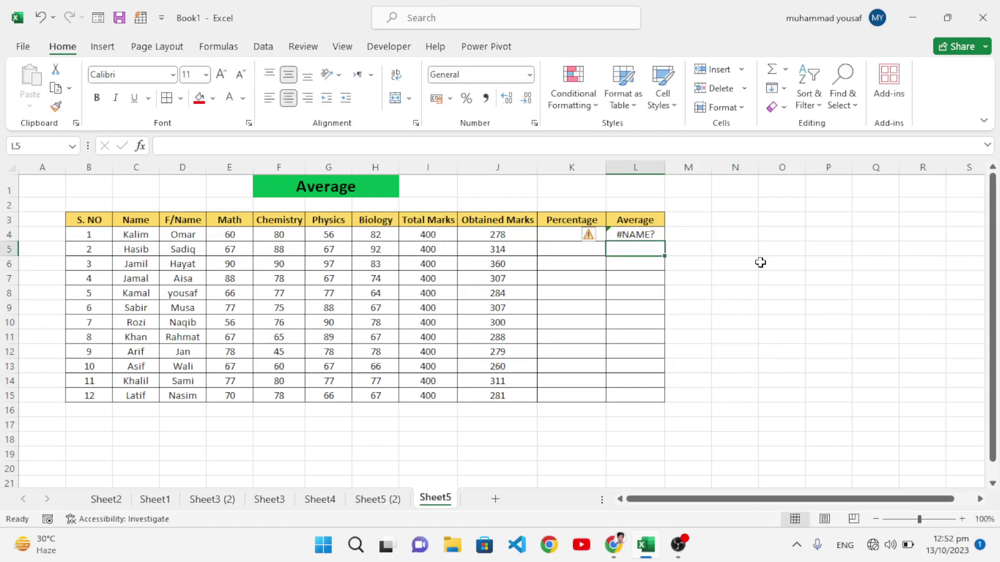
key(Up)
text(=aver)
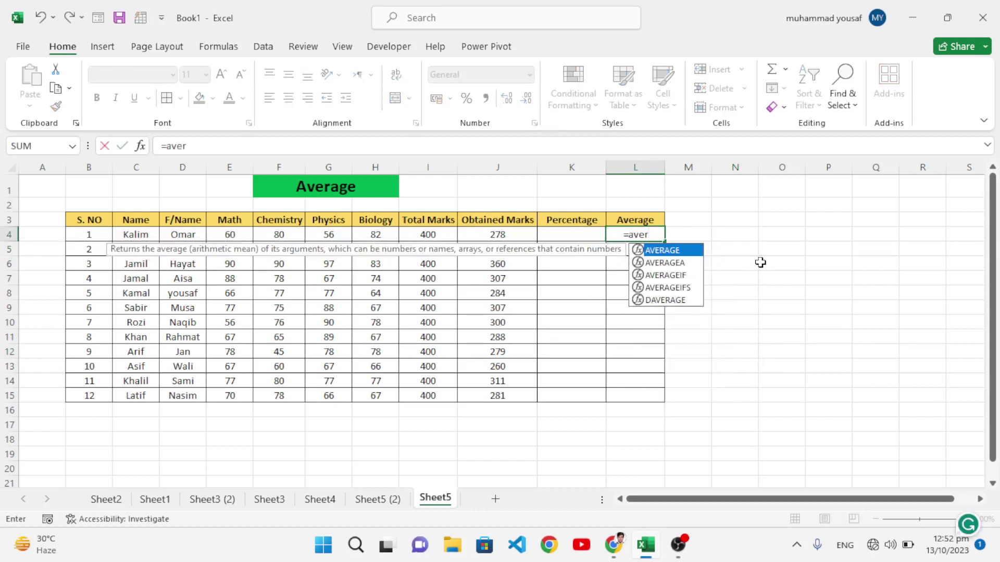
key(Down)
key(Up)
key(Tab)
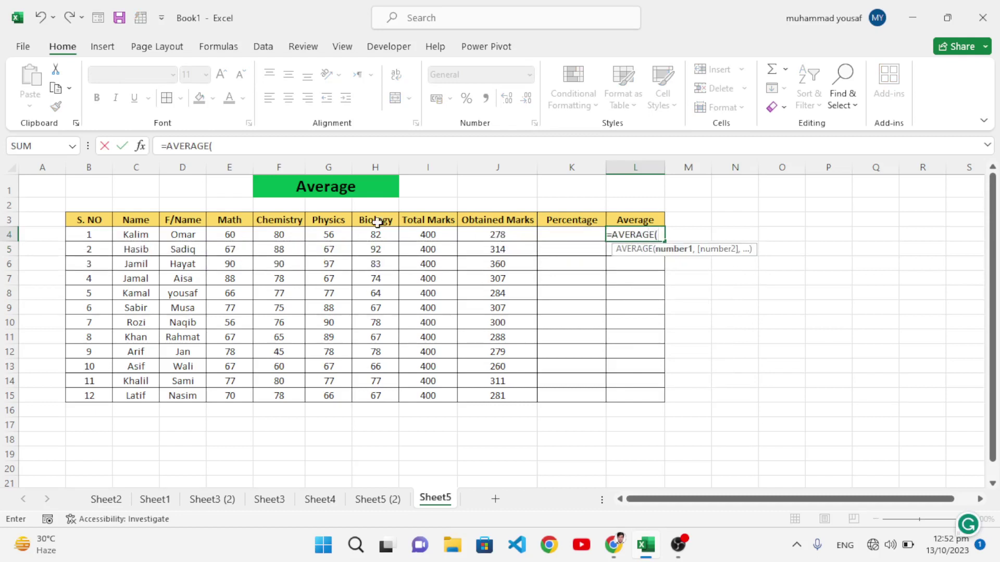
drag(235, 232, 366, 233)
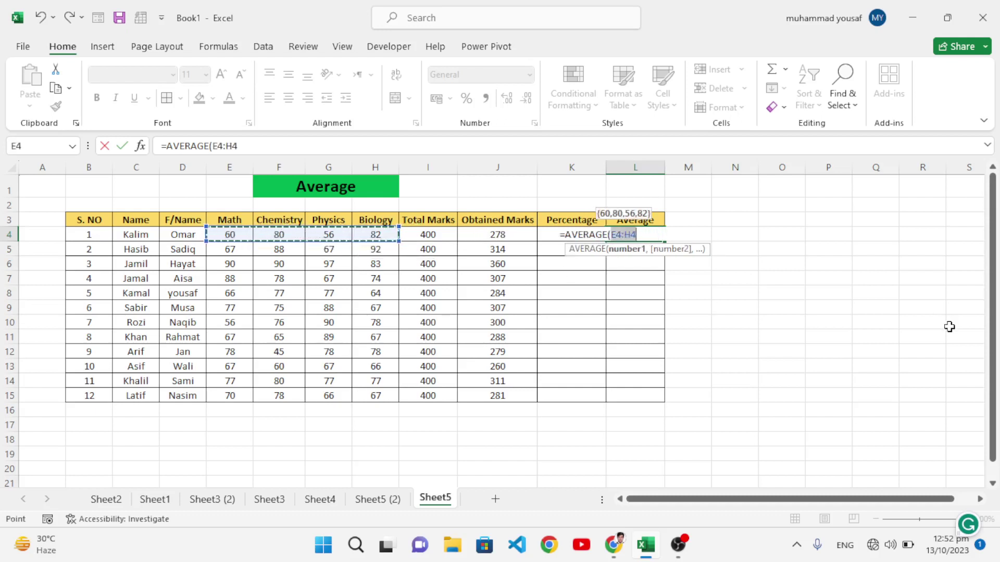
text())
key(Return)
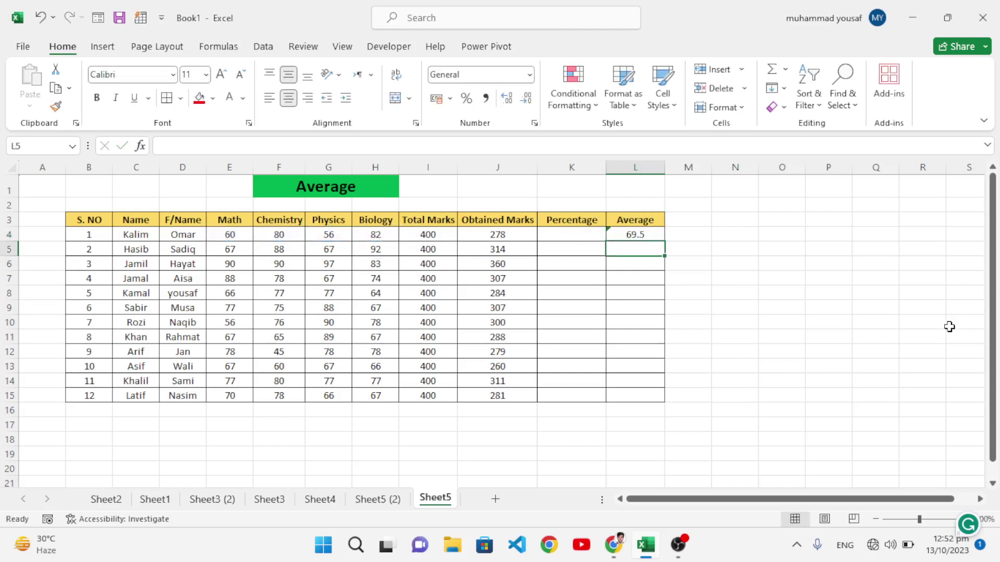
- Fill L4's AVERAGE formula down to L15, giving averages from 69.5 to 70.25
click(648, 233)
drag(666, 242, 668, 402)
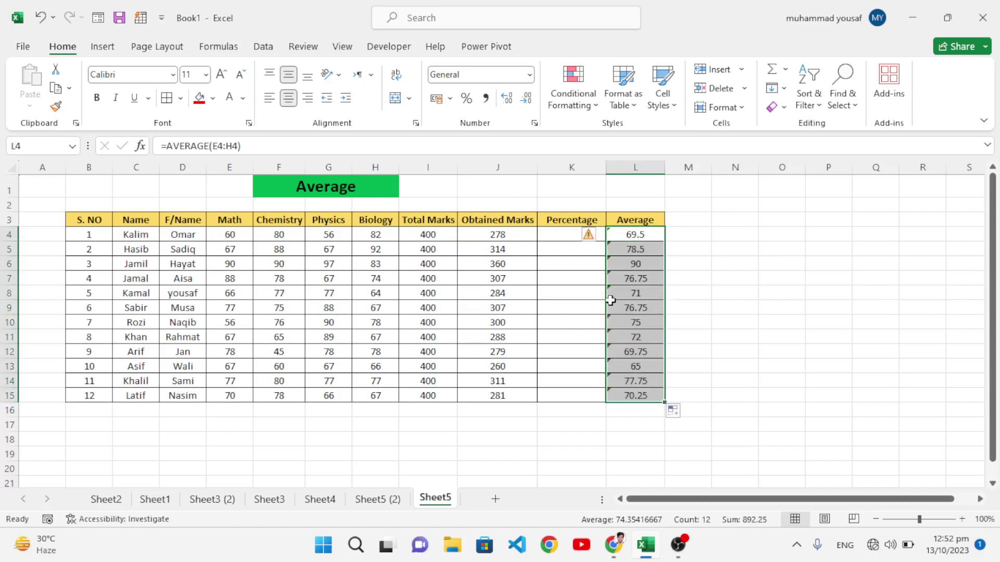
click(645, 293)
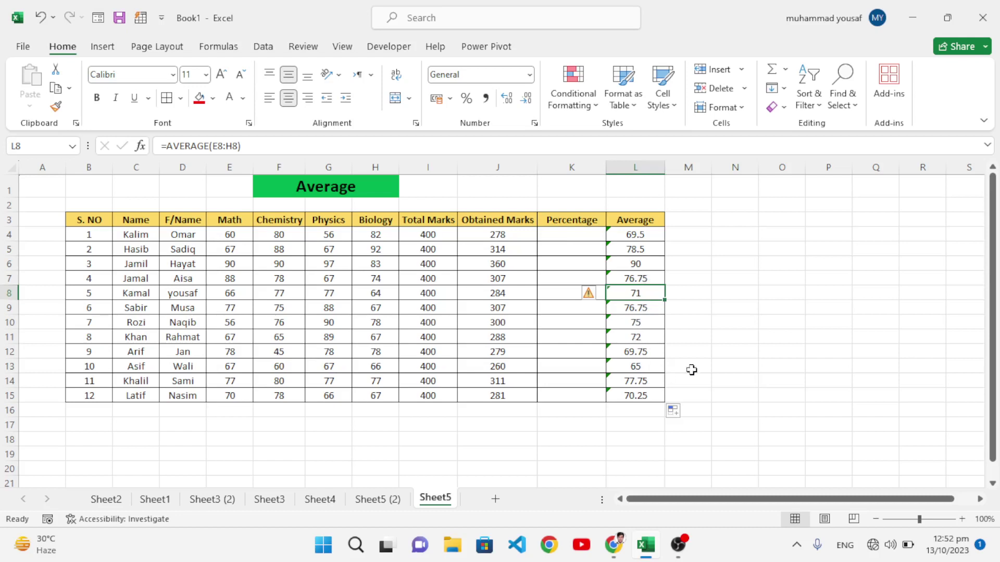
click(745, 365)
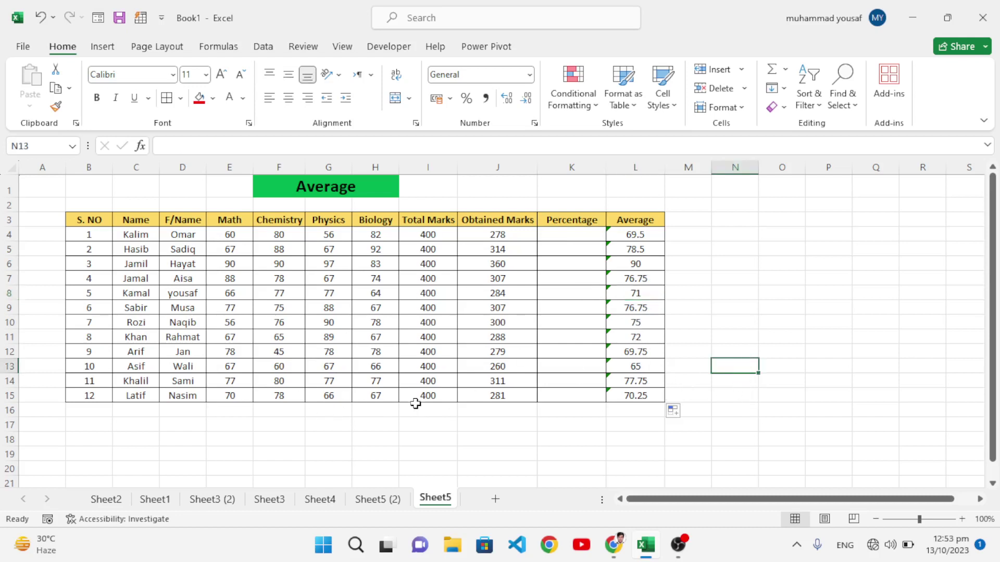
click(755, 283)
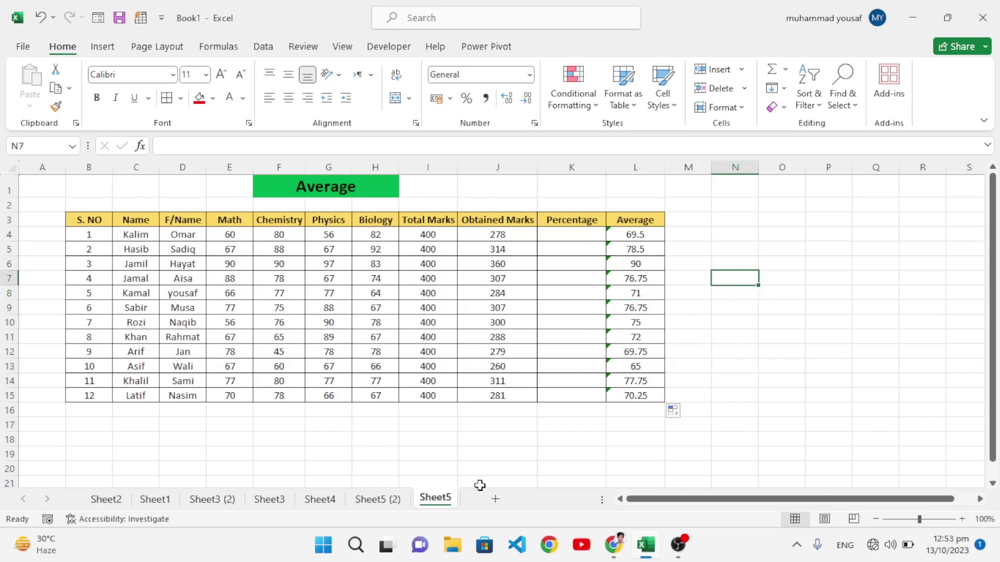
- Add Sheet8 and enter slaim, 12 and 34 into I7:I9
click(495, 499)
click(414, 271)
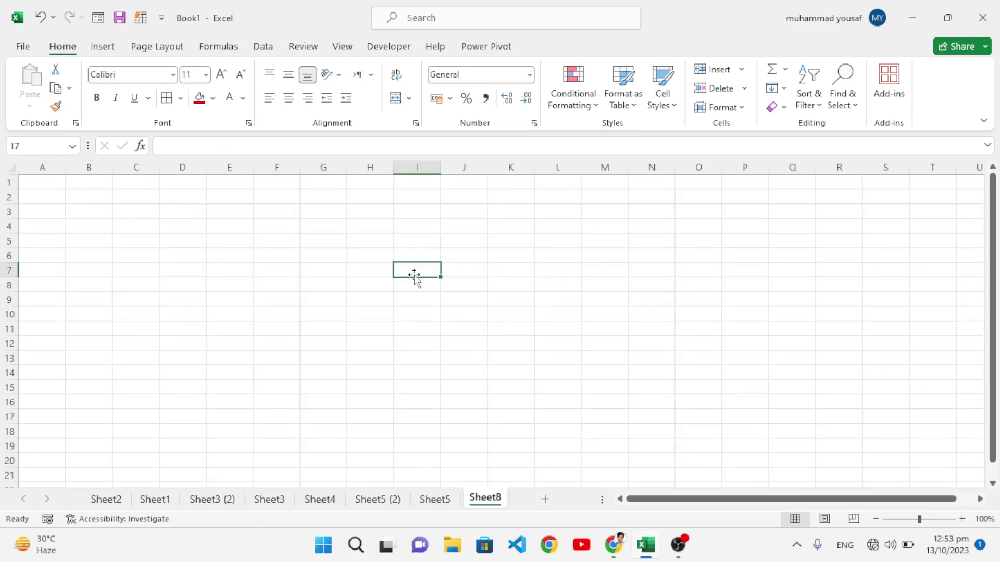
text(slam)
key(Return)
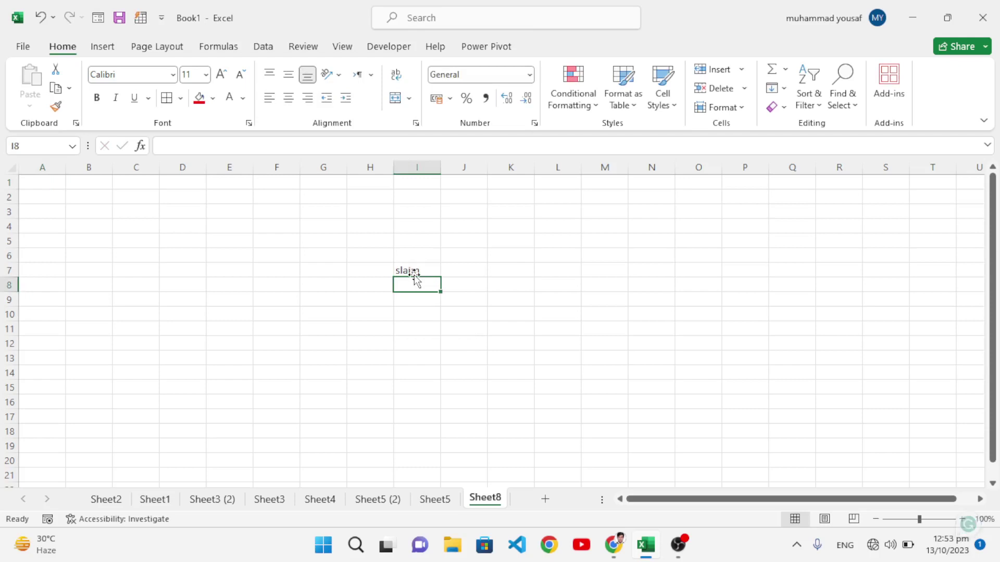
text(12)
key(Return)
text(34)
key(Return)
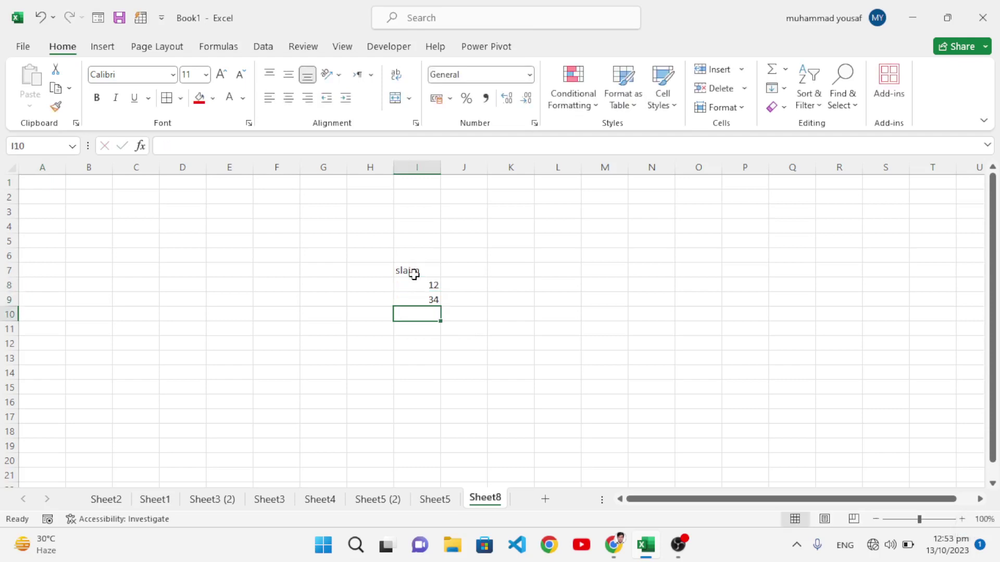
- Enter call, 4 and 34 further down column I, ending at I14
text(ks)
key(BackSpace)
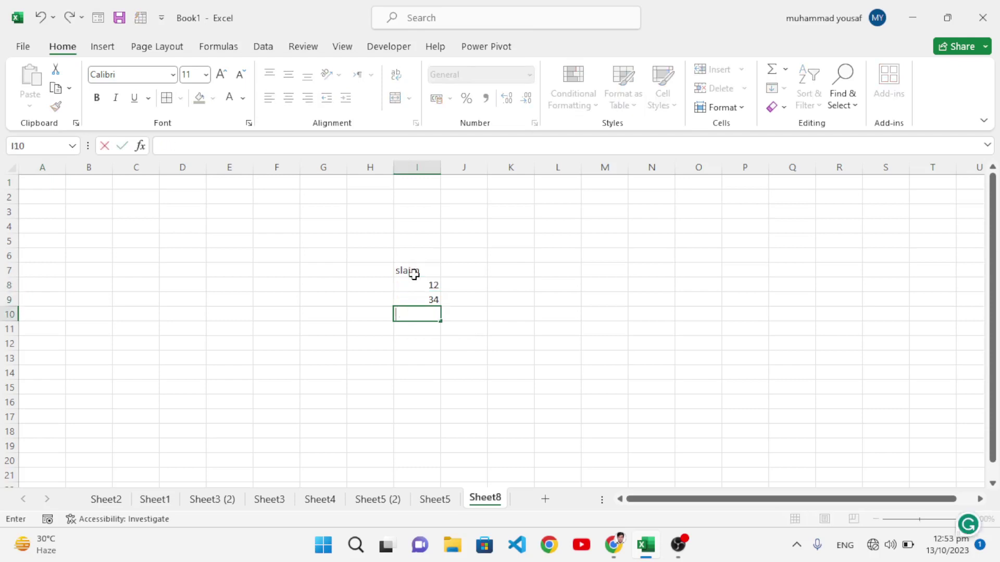
key(Return)
text(4)
key(Return)
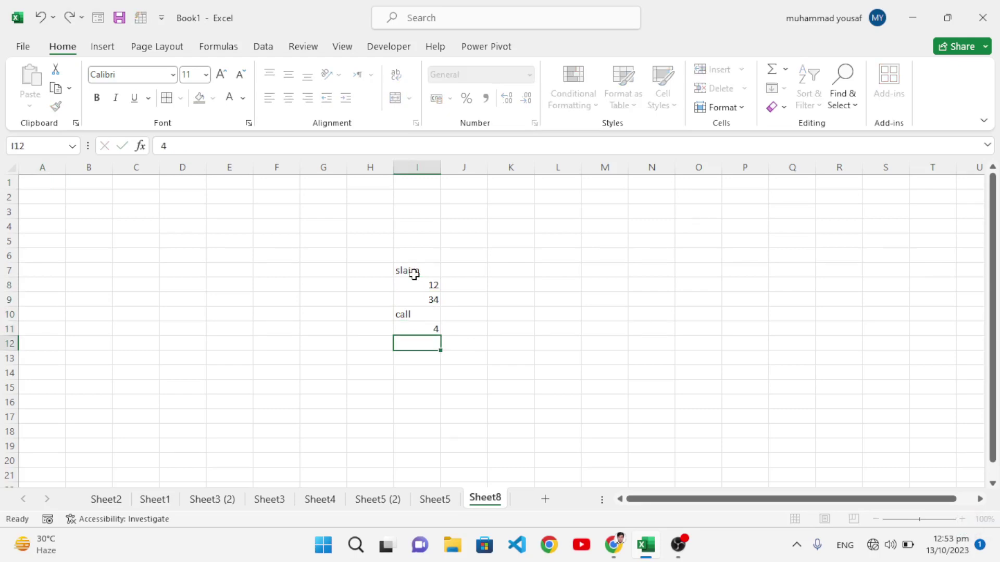
key(Return)
key(Return)
text(34)
key(Return)
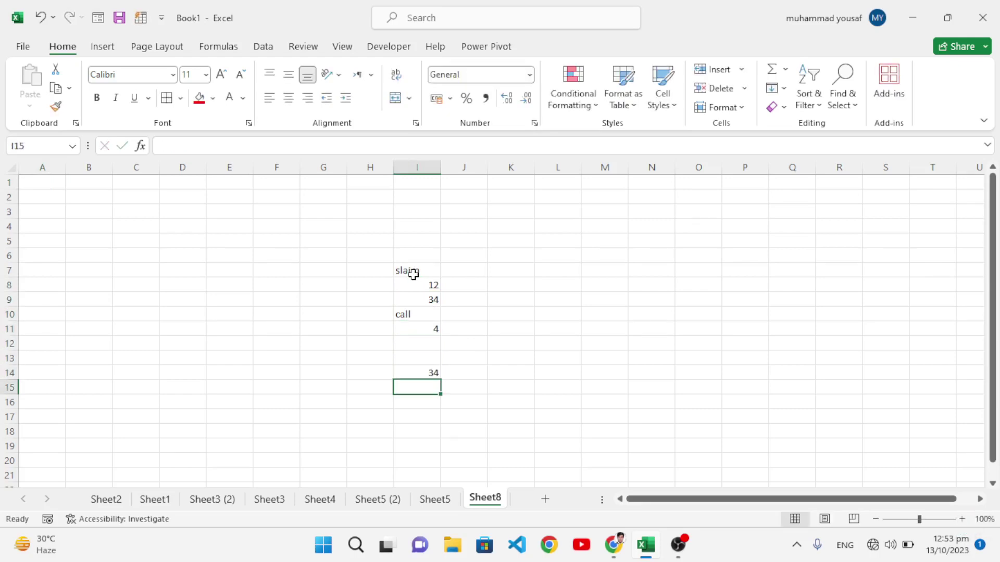
click(650, 343)
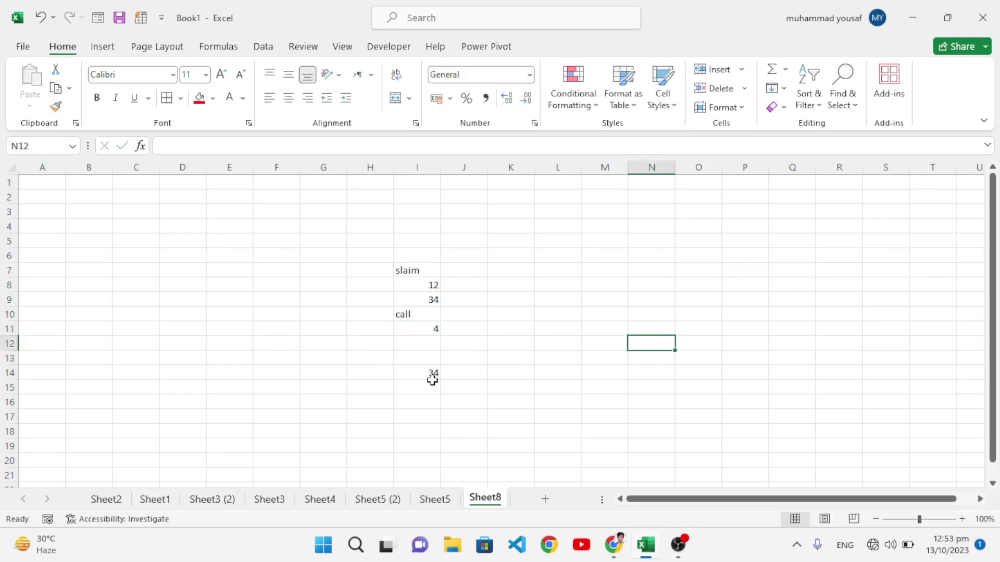
- Enter =COUNT(I7:I15) in N12, returning 4
text(=)
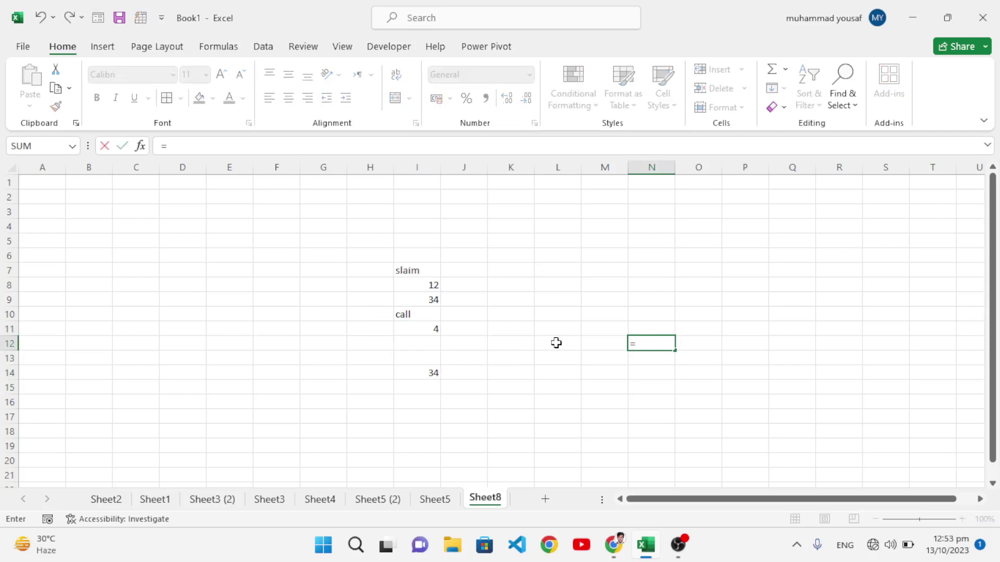
text(count)()
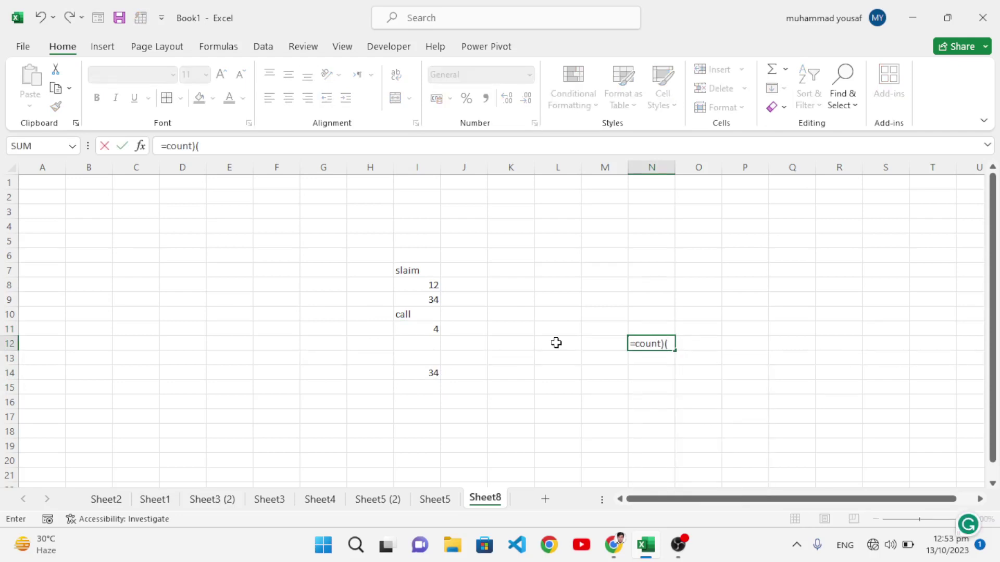
key(BackSpace)
key(BackSpace)
text(()
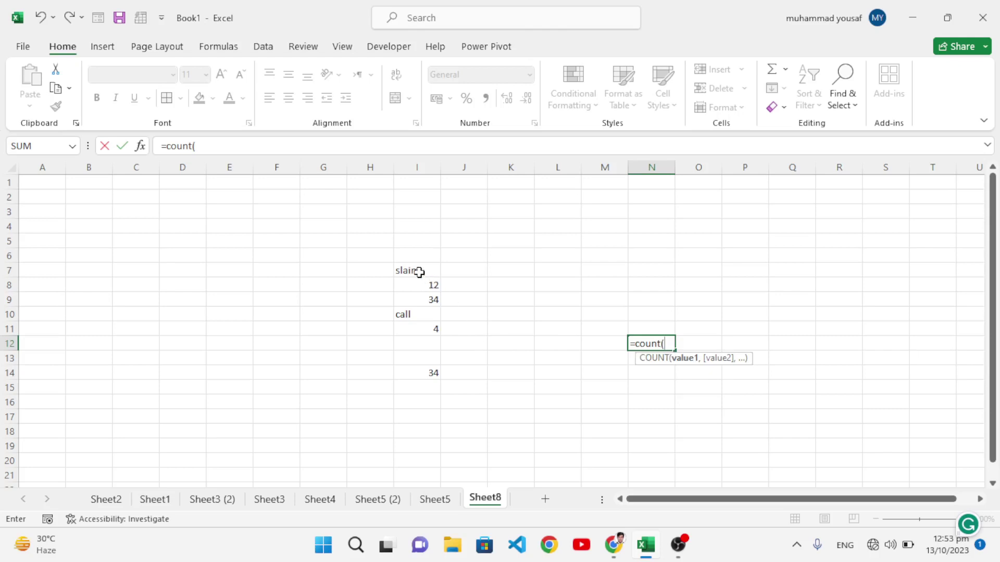
drag(417, 271, 426, 392)
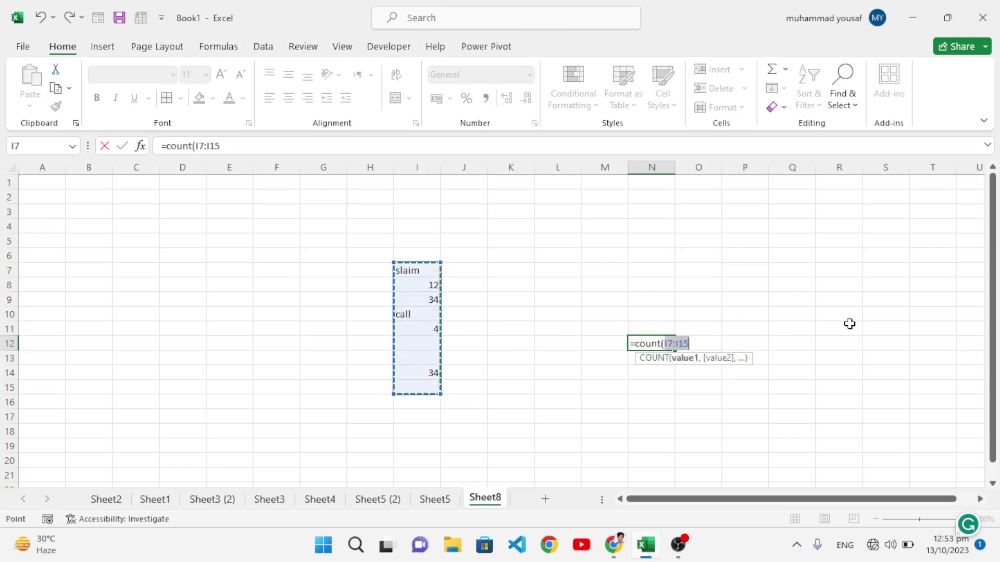
text())
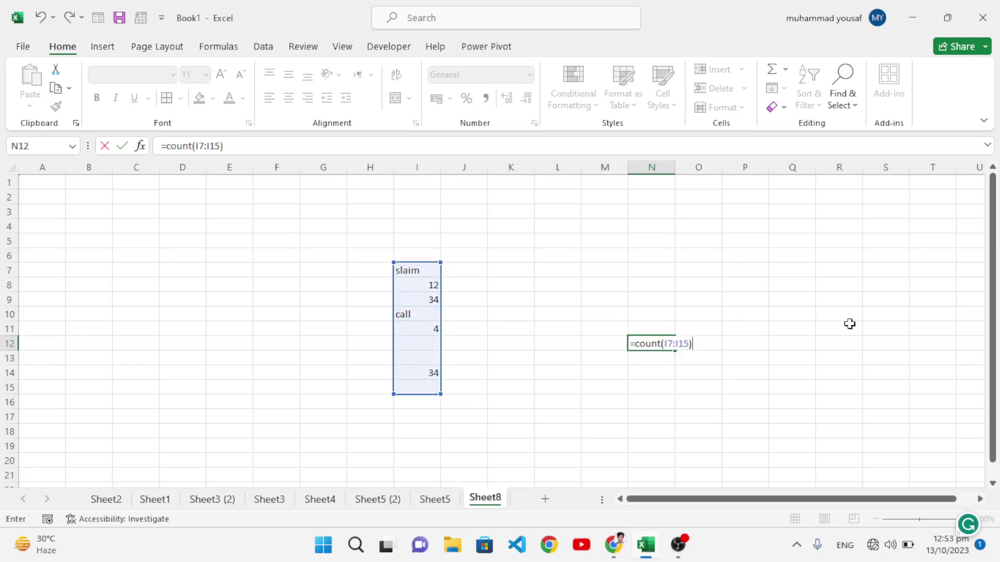
key(Return)
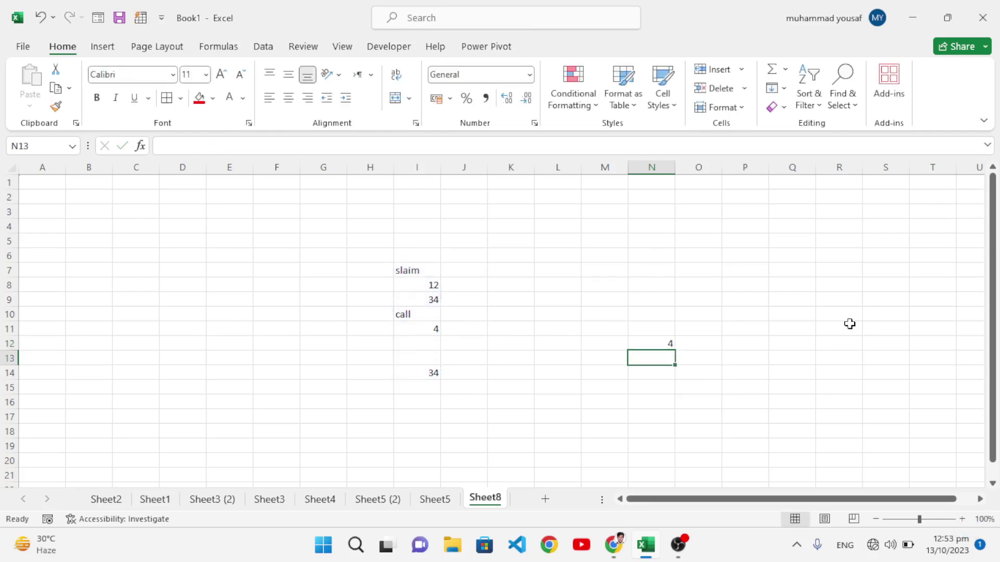
- Review the numbers in I8, I9, I11, I14 and the COUNT result in N12
click(422, 288)
click(422, 303)
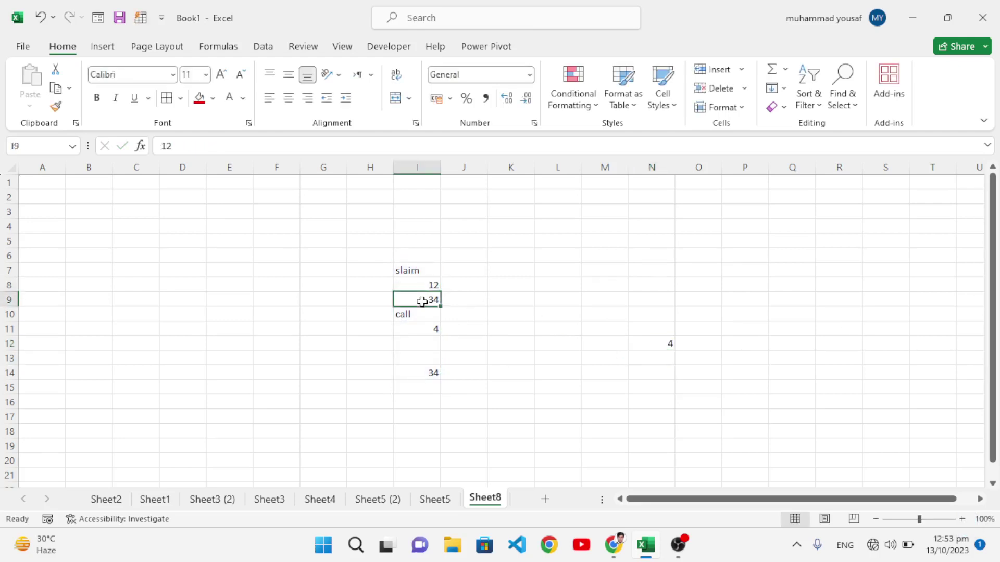
click(426, 332)
click(428, 372)
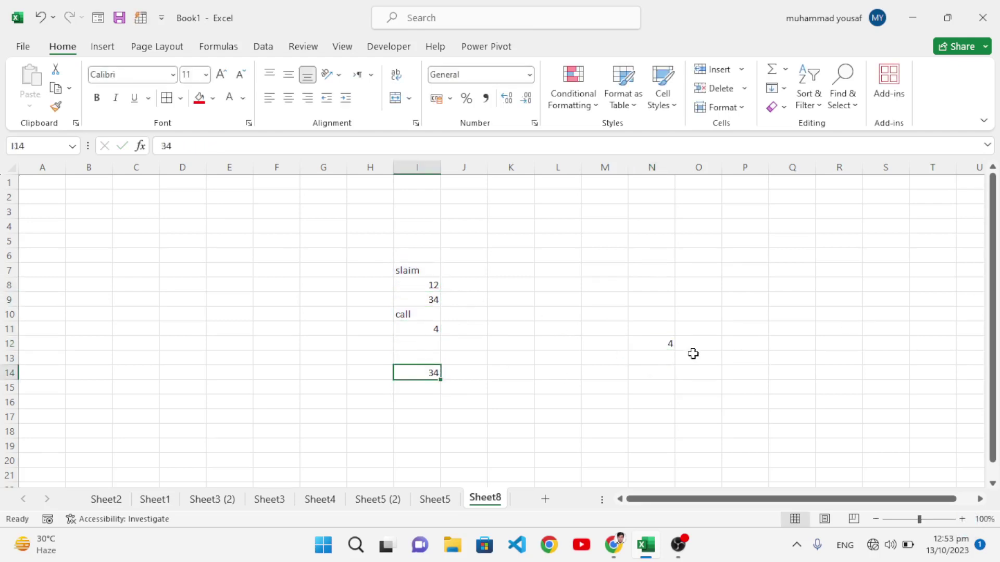
click(661, 346)
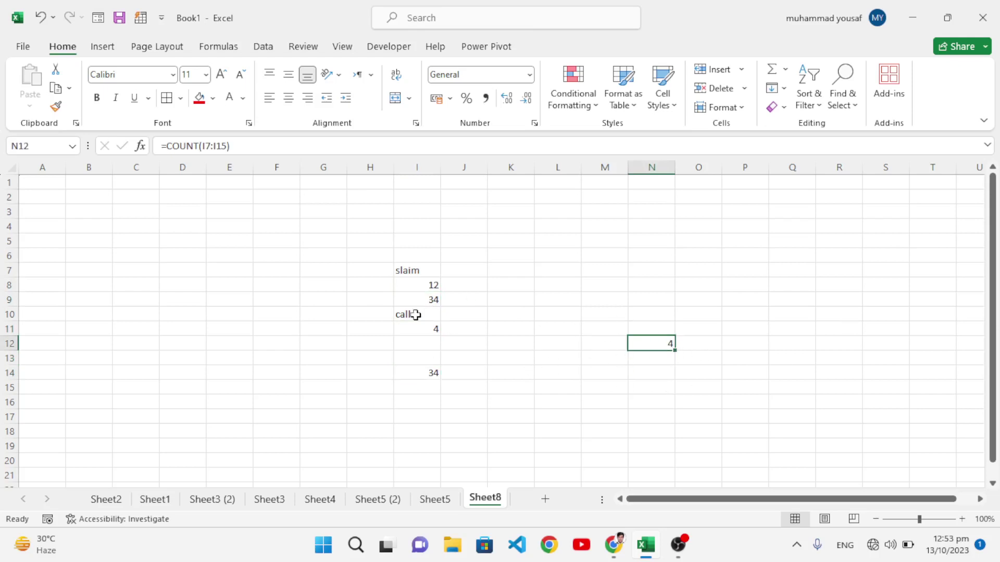